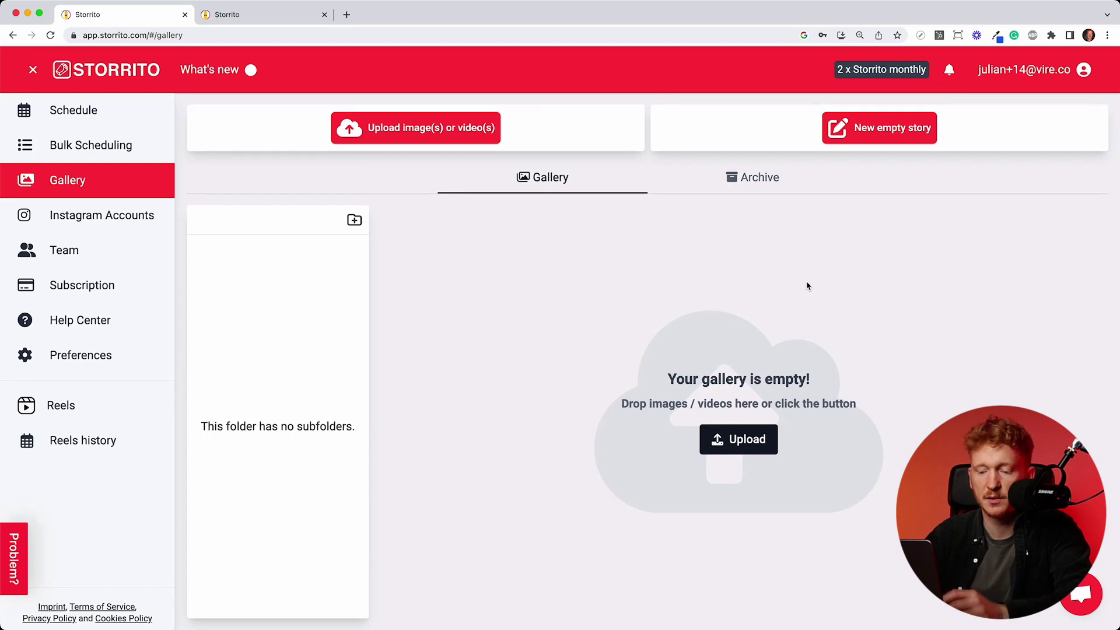
Step: Upload video (3).mp4 to the Gallery and open its options dialog
{"action": "left_click_drag", "start_coordinate": [186, 629], "coordinate": [422, 483]}
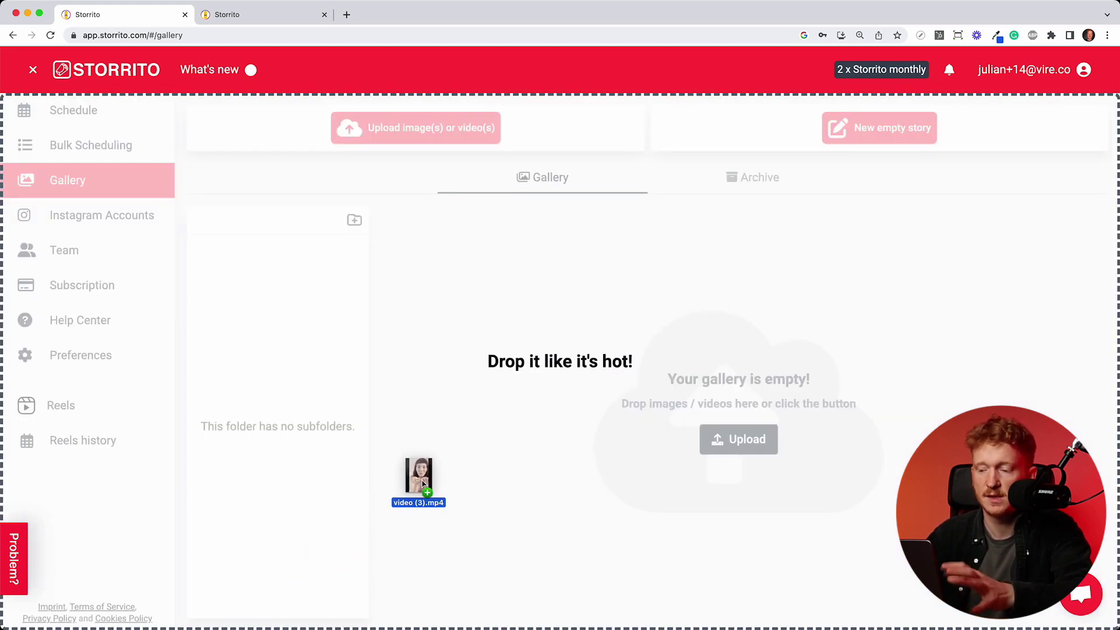
{"action": "left_click_drag", "start_coordinate": [422, 483], "coordinate": [424, 485]}
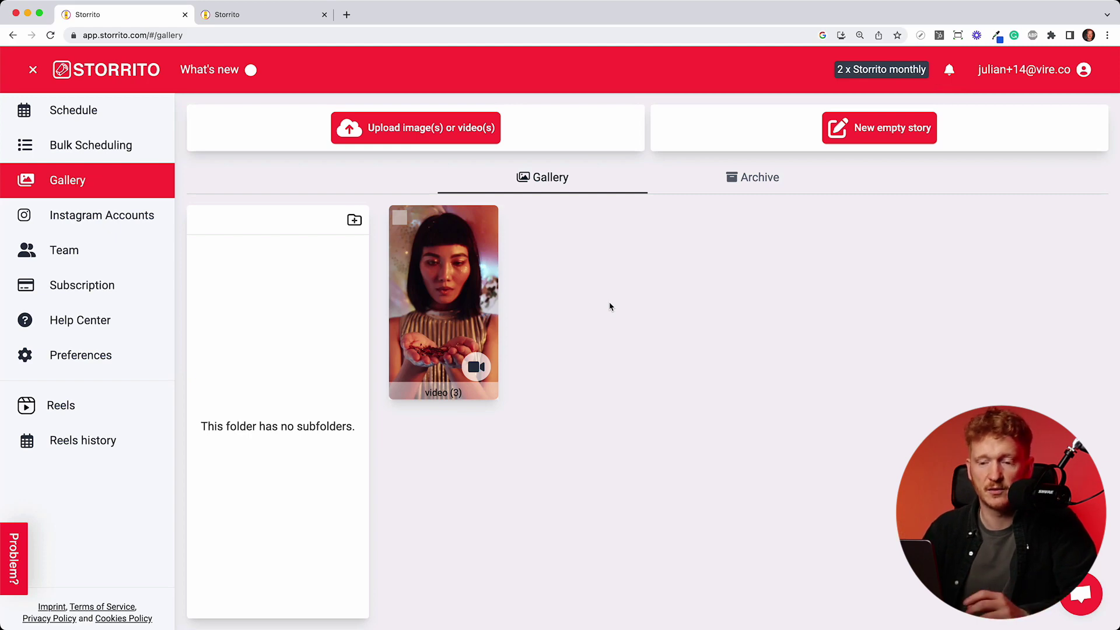
{"action": "mouse_move", "coordinate": [475, 295]}
{"action": "left_click", "coordinate": [468, 315]}
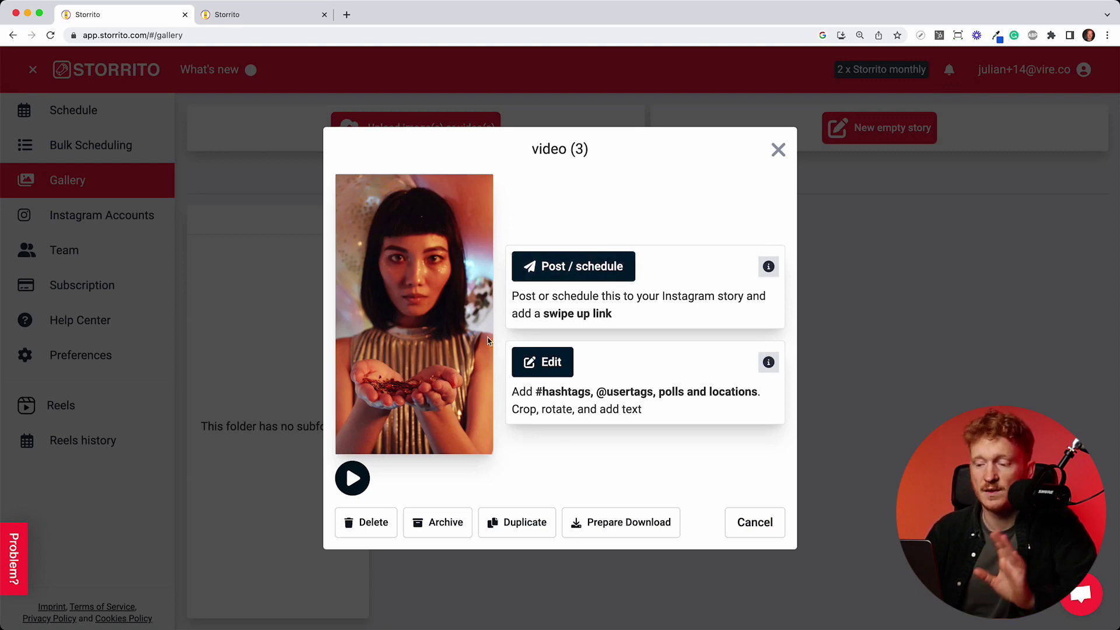
{"action": "left_click", "coordinate": [537, 369]}
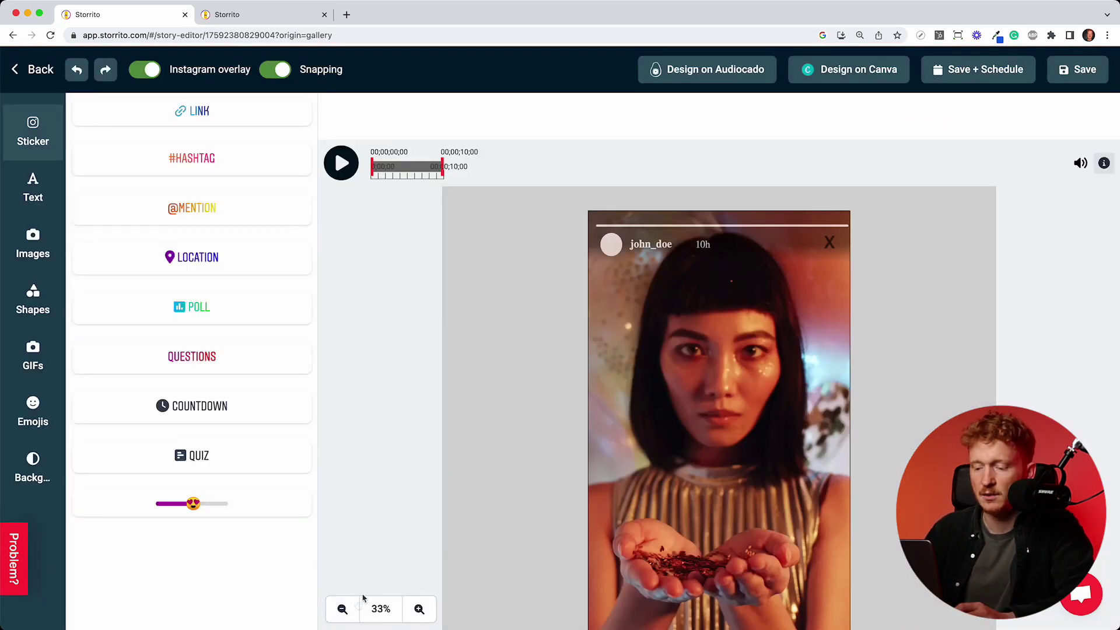
{"action": "left_click", "coordinate": [342, 609]}
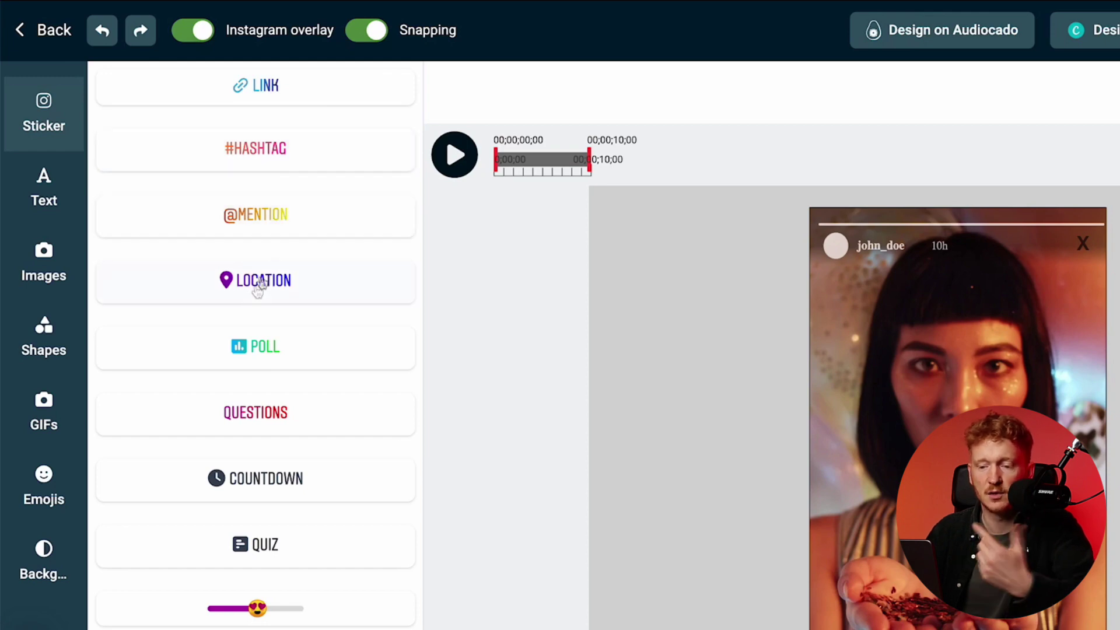
{"action": "left_click", "coordinate": [290, 103]}
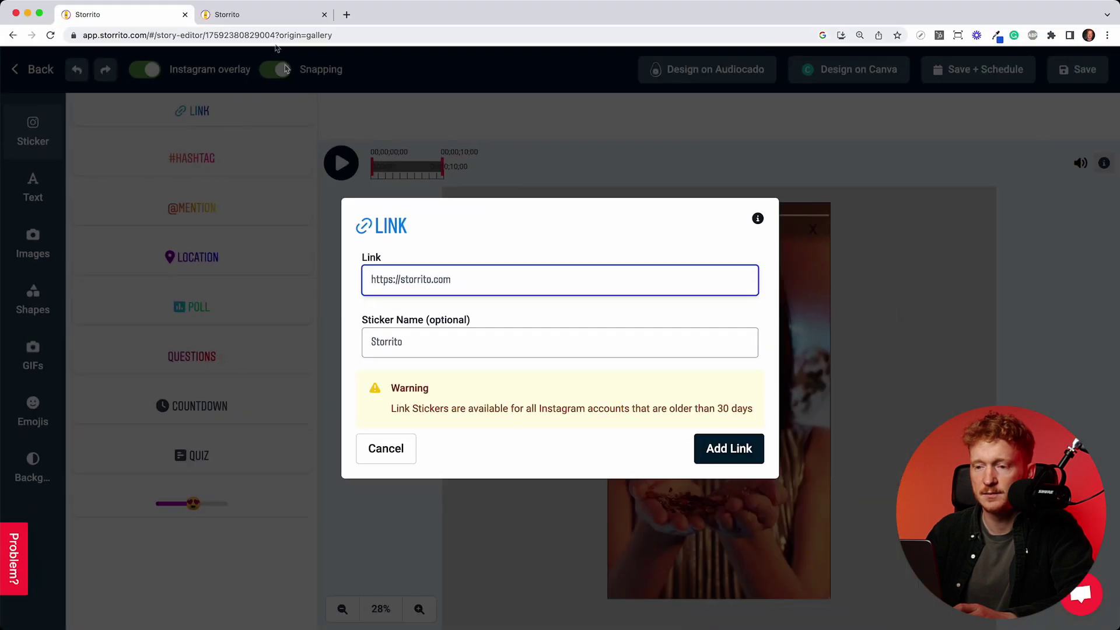
{"action": "type", "text": "https://storrito.com/"}
{"action": "left_click", "coordinate": [436, 343]}
{"action": "type", "text": "Storrito"}
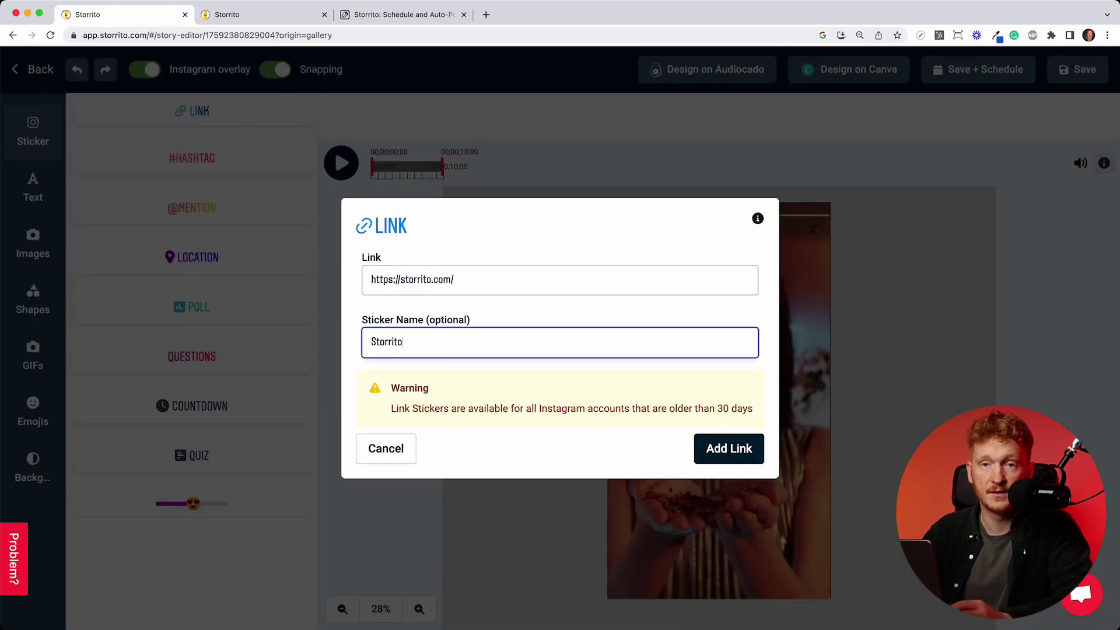
{"action": "left_click", "coordinate": [699, 448]}
Step: Shrink and tilt the STORRITO link sticker and move it to the story's bottom right
{"action": "left_click_drag", "start_coordinate": [766, 417], "coordinate": [668, 441]}
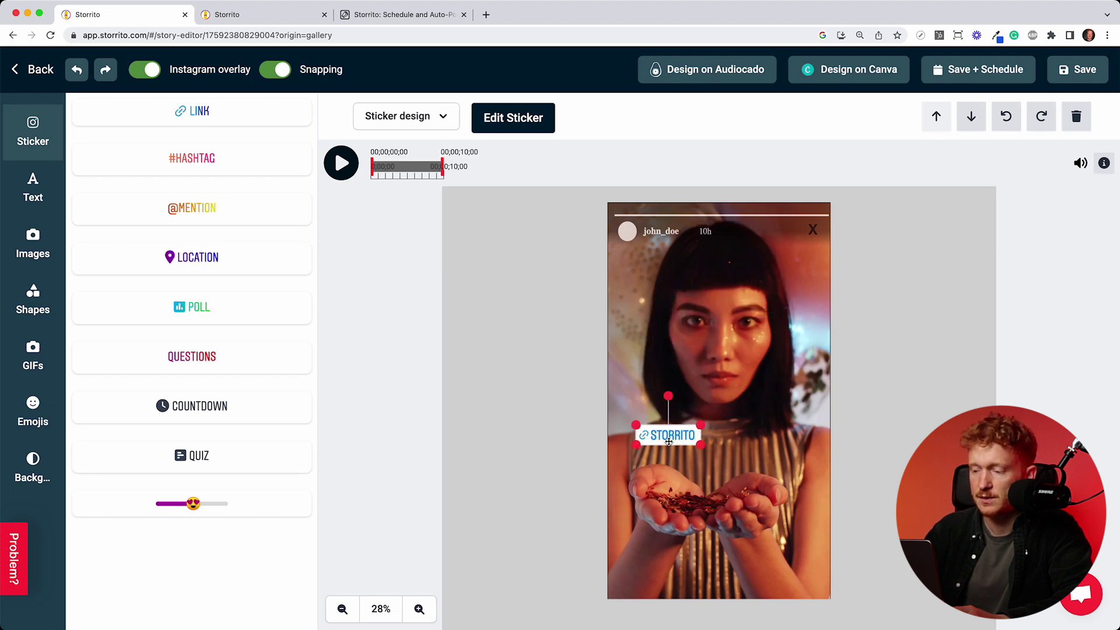
{"action": "left_click_drag", "start_coordinate": [677, 395], "coordinate": [662, 396]}
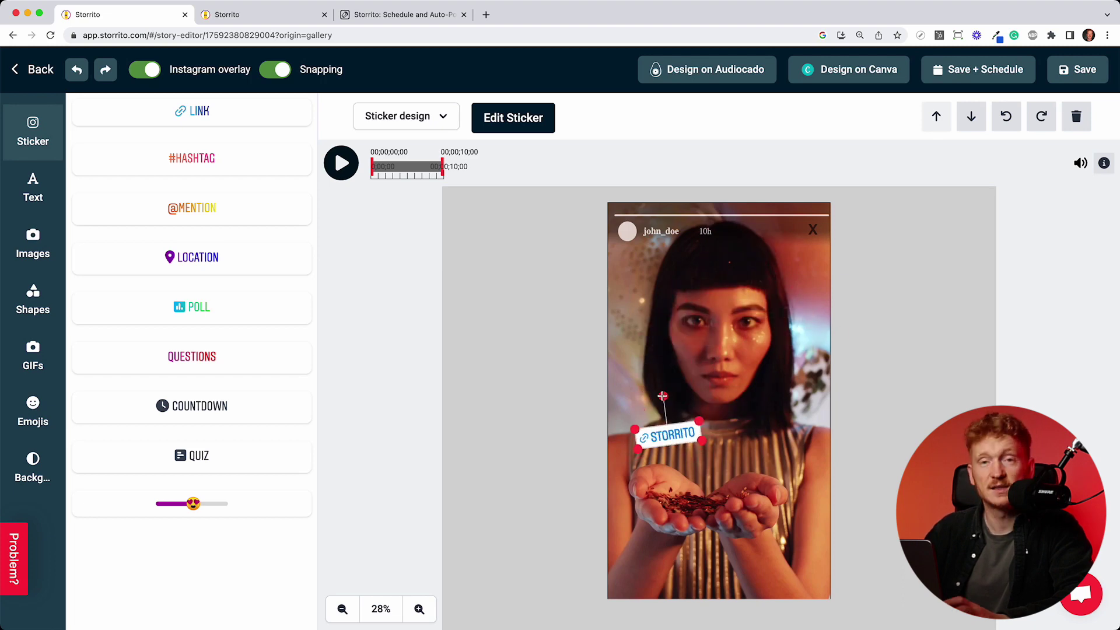
{"action": "left_click_drag", "start_coordinate": [676, 438], "coordinate": [664, 434]}
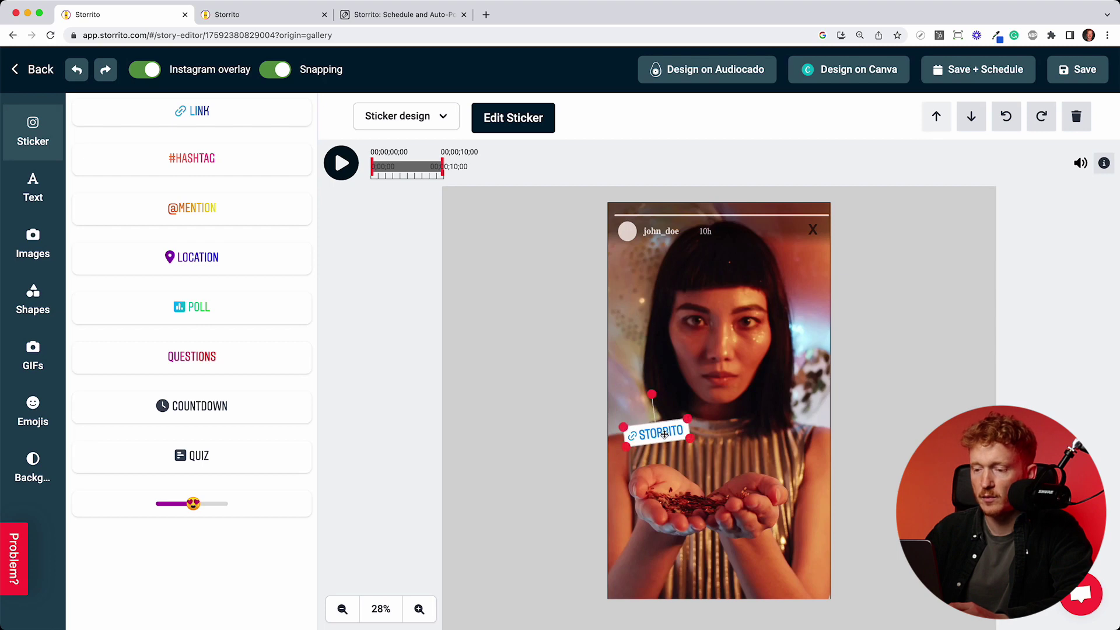
{"action": "left_click", "coordinate": [343, 178]}
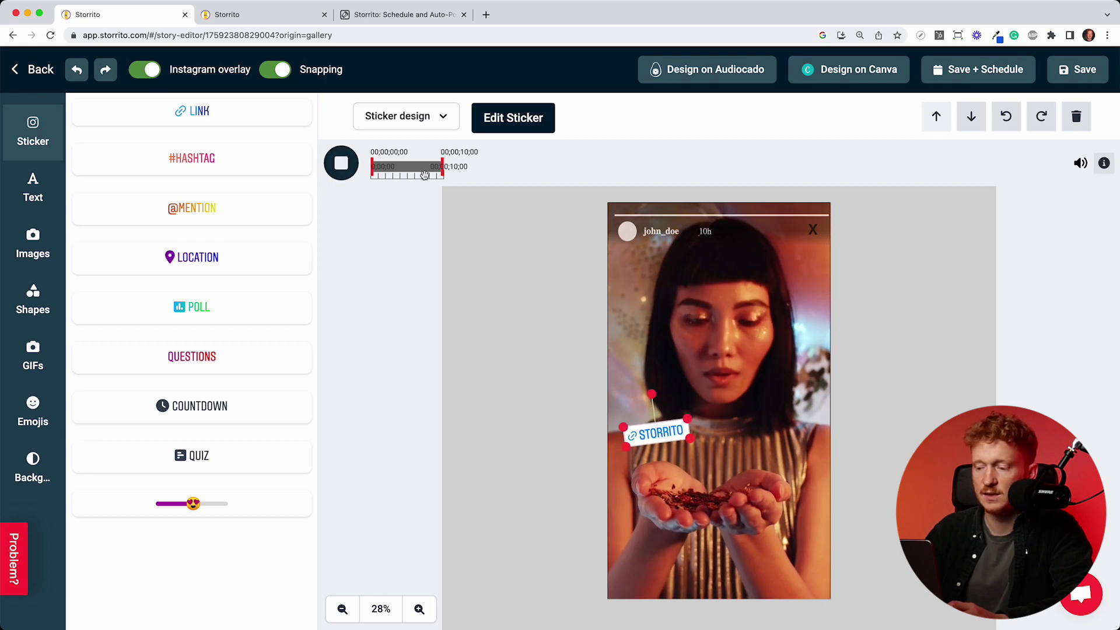
{"action": "left_click_drag", "start_coordinate": [650, 432], "coordinate": [784, 561]}
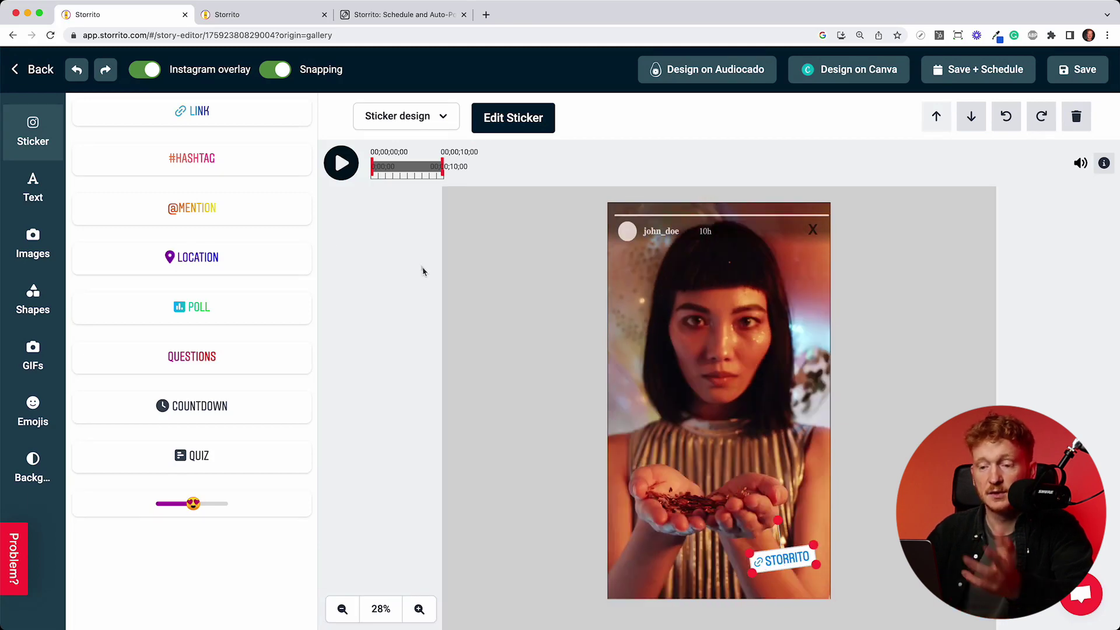
{"action": "left_click", "coordinate": [251, 174]}
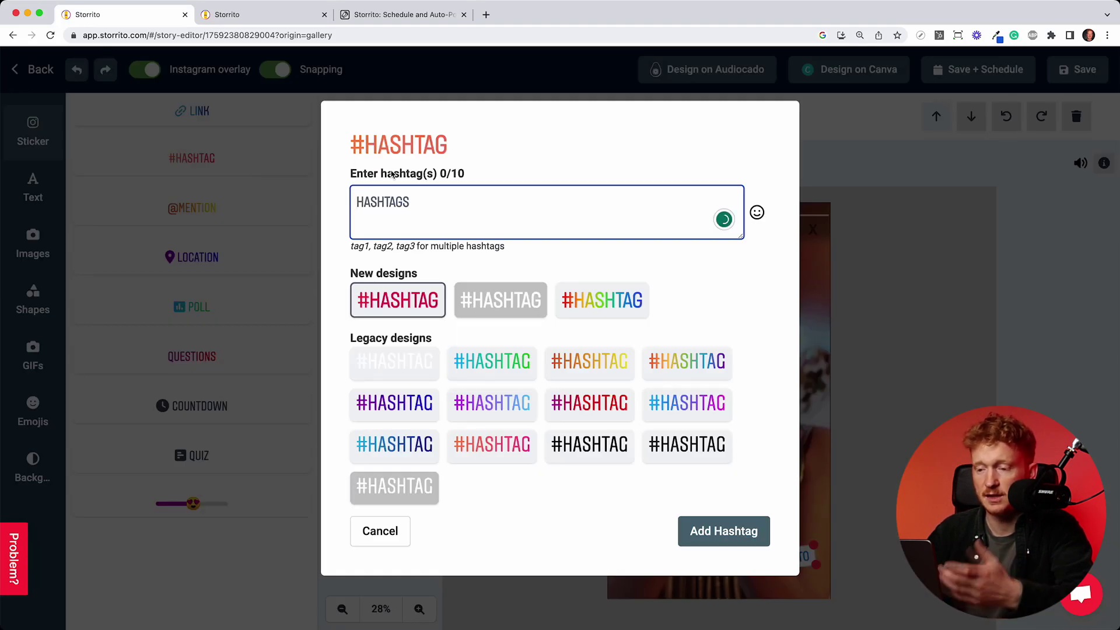
{"action": "type", "text": "HASHTAG"}
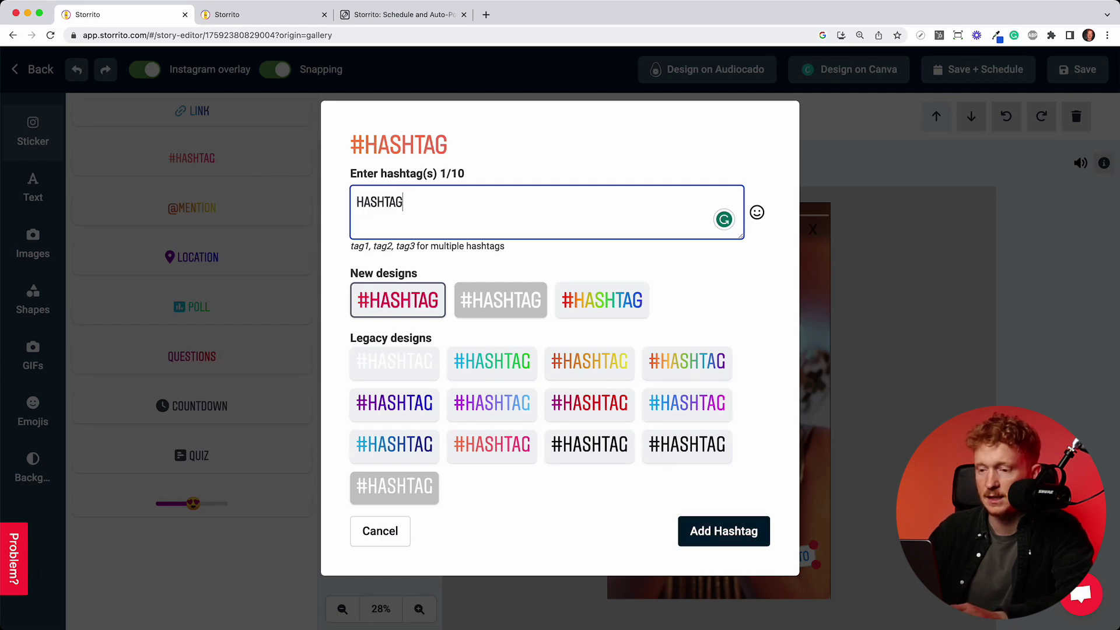
{"action": "left_click", "coordinate": [724, 531]}
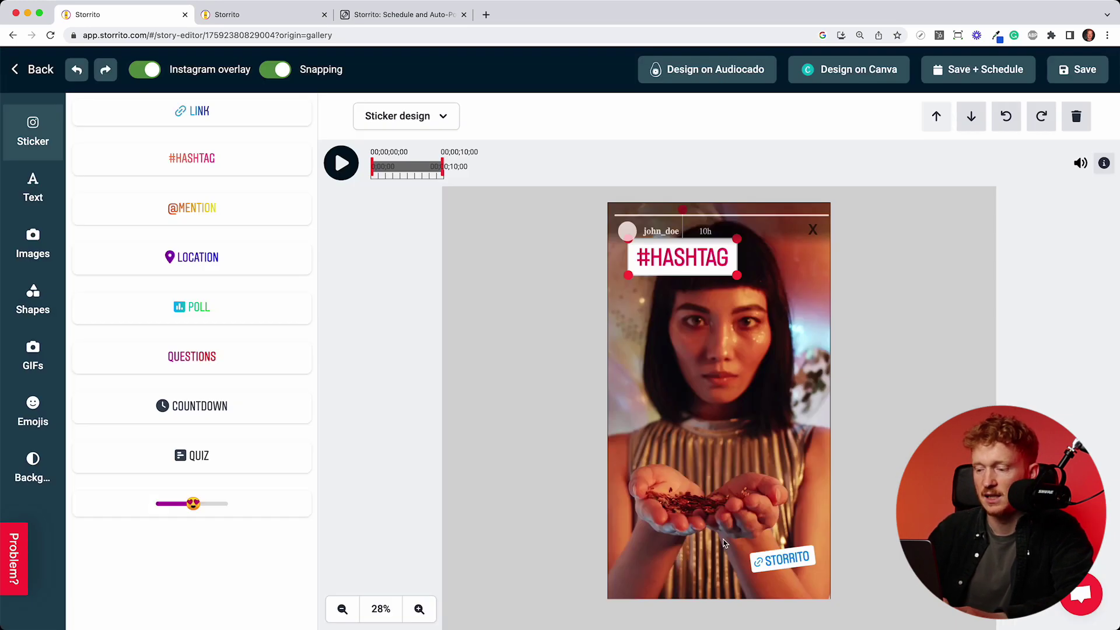
{"action": "left_click_drag", "start_coordinate": [694, 256], "coordinate": [716, 418]}
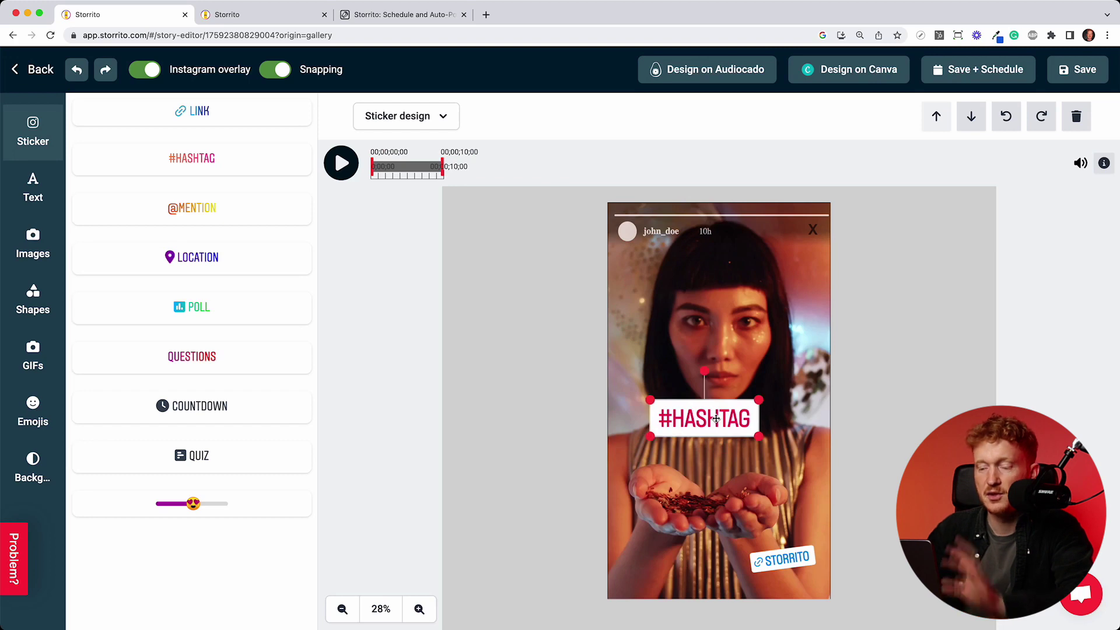
{"action": "left_click", "coordinate": [1075, 117]}
{"action": "left_click", "coordinate": [268, 216]}
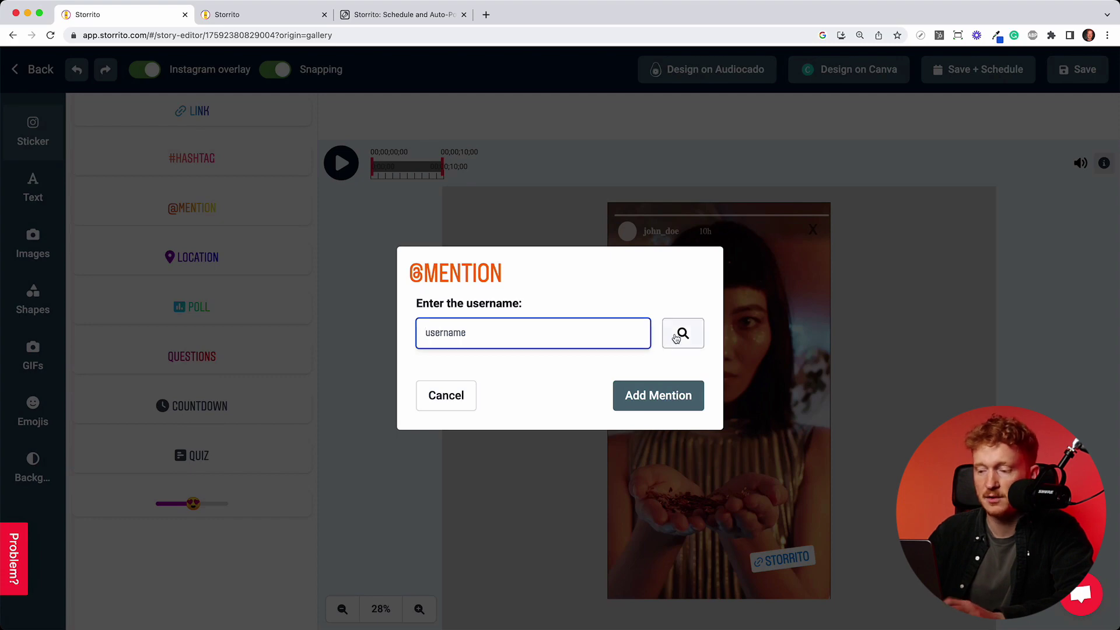
{"action": "left_click", "coordinate": [444, 396]}
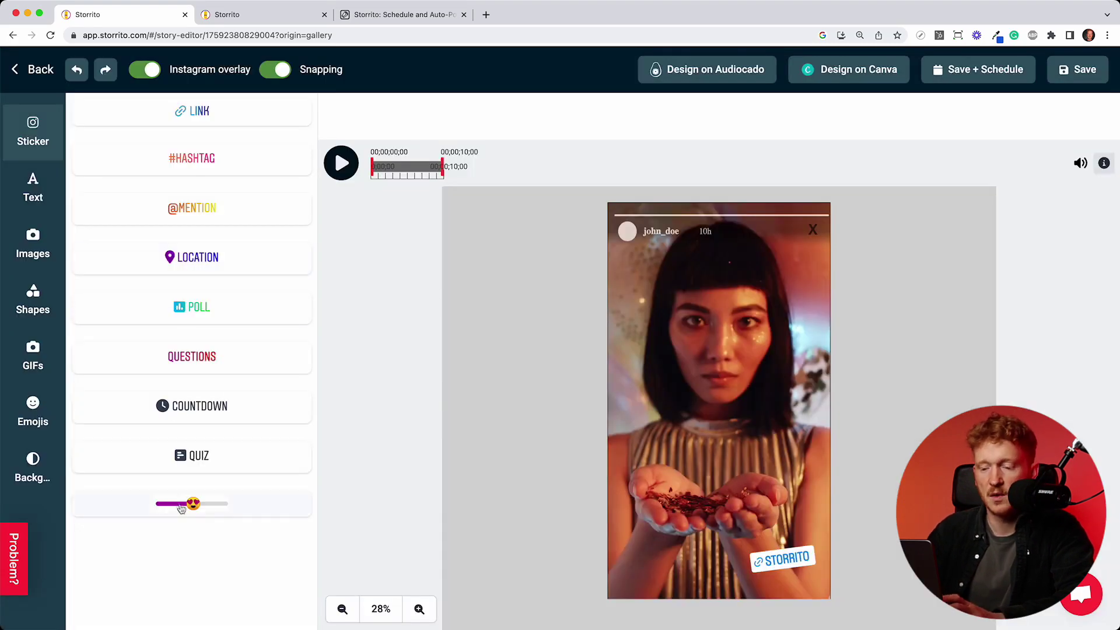
Step: Add a 'How are you?' slider with the party popper emoji, shrunk and placed above her hands
{"action": "left_click", "coordinate": [237, 505]}
{"action": "type", "text": "How"}
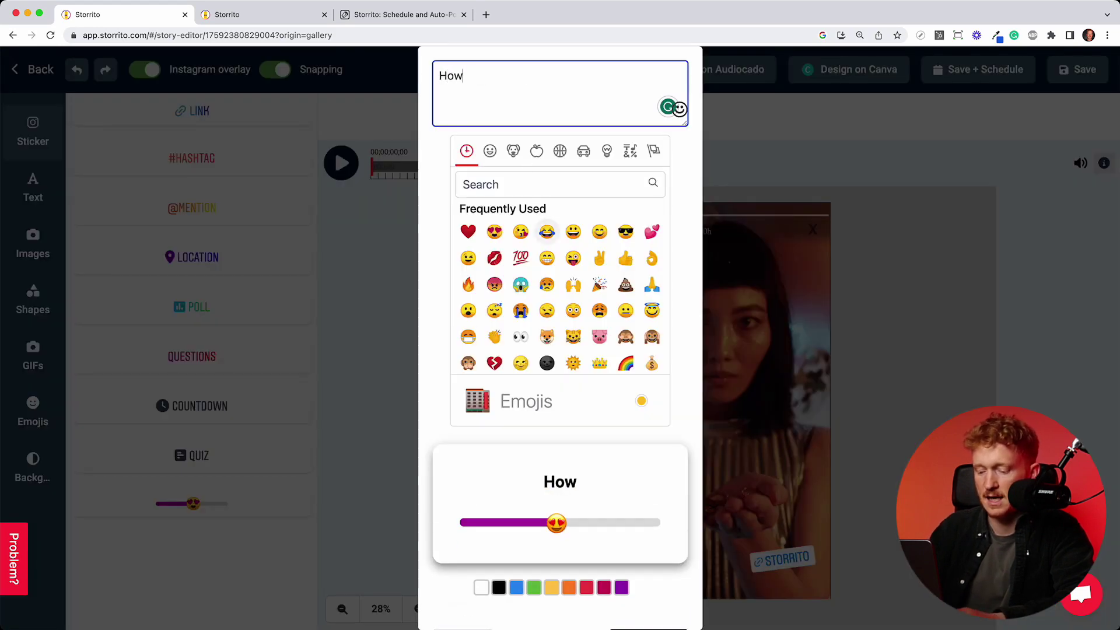
{"action": "type", "text": " are you?"}
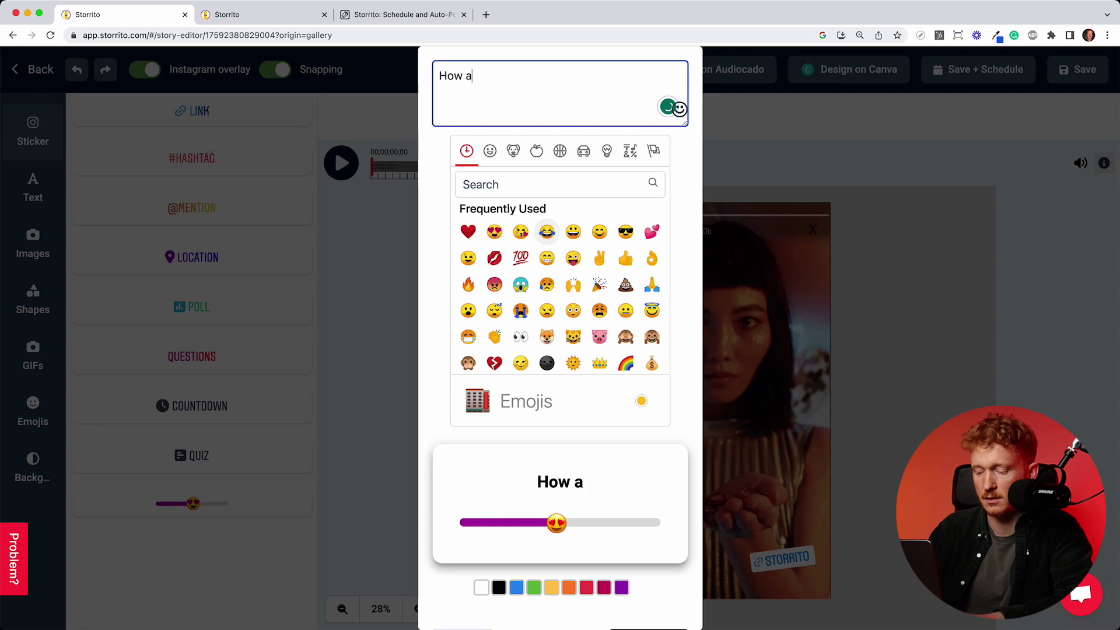
{"action": "left_click", "coordinate": [599, 286]}
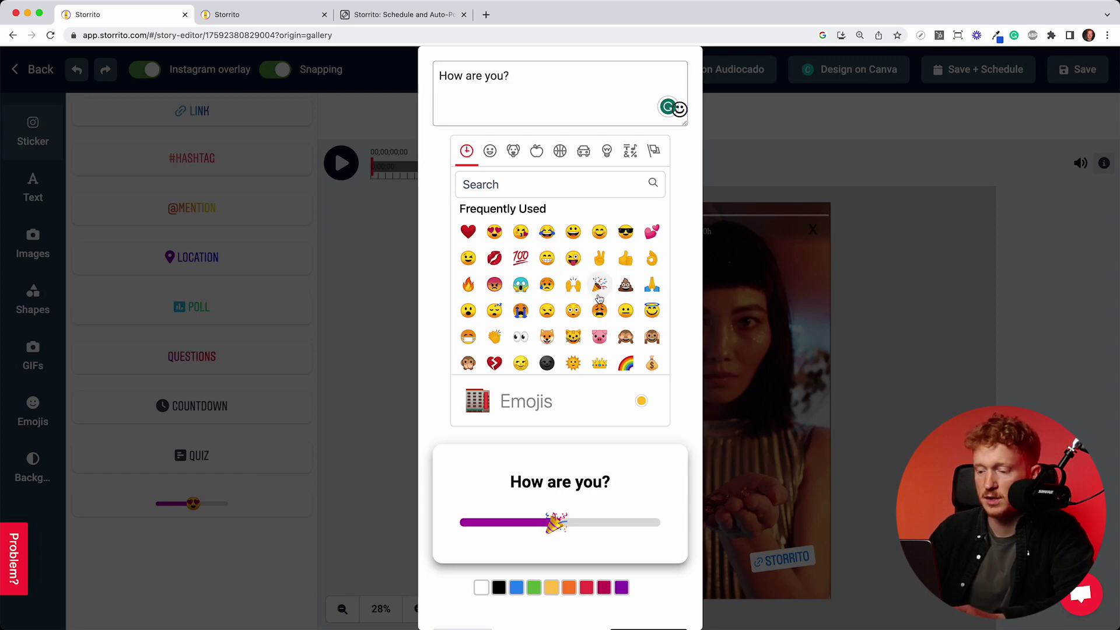
{"action": "key", "text": "super+minus"}
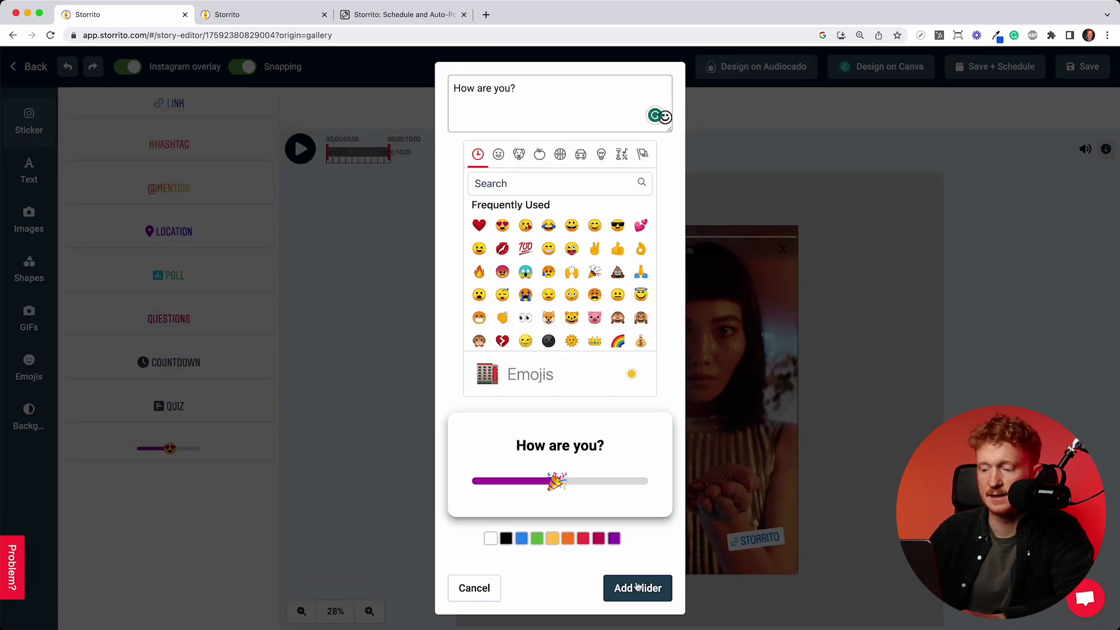
{"action": "left_click", "coordinate": [637, 587]}
{"action": "left_click_drag", "start_coordinate": [776, 437], "coordinate": [664, 418]}
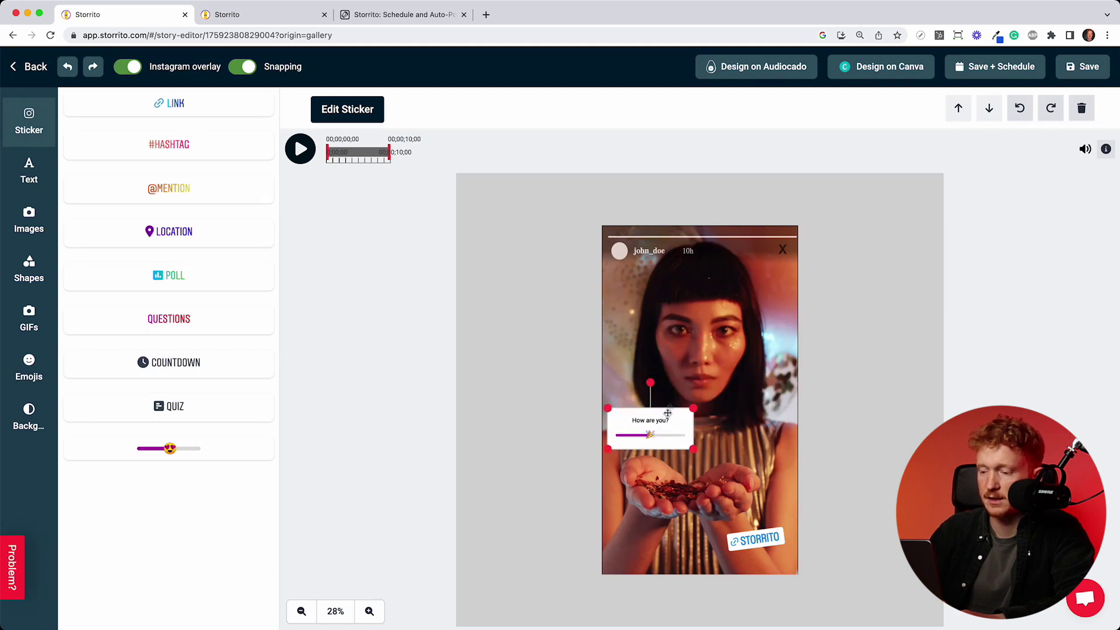
{"action": "left_click", "coordinate": [369, 609]}
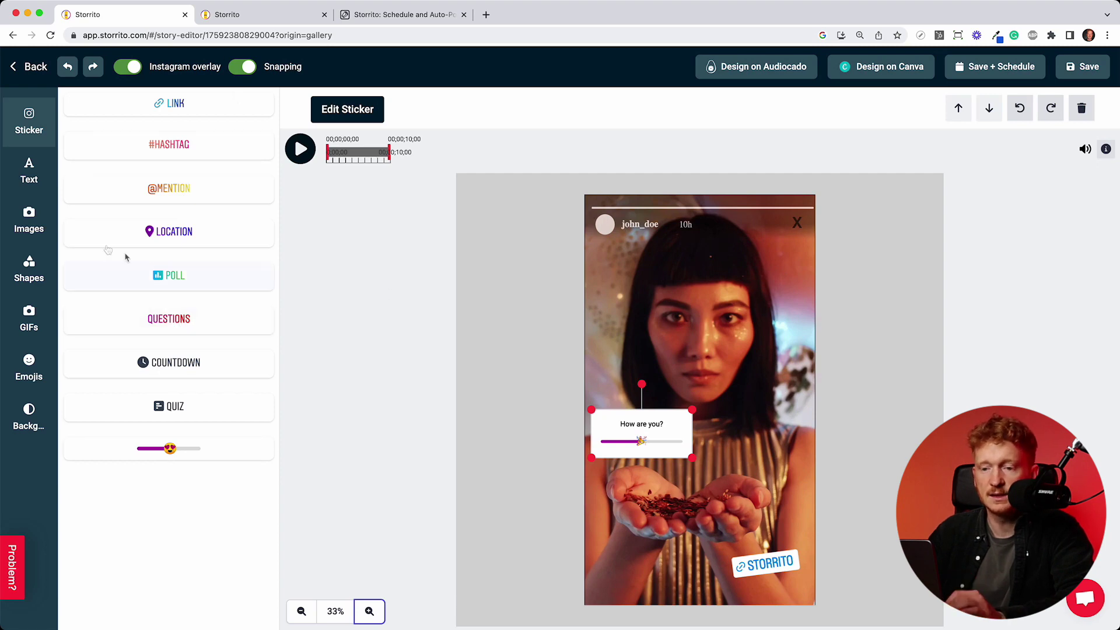
{"action": "left_click", "coordinate": [29, 170]}
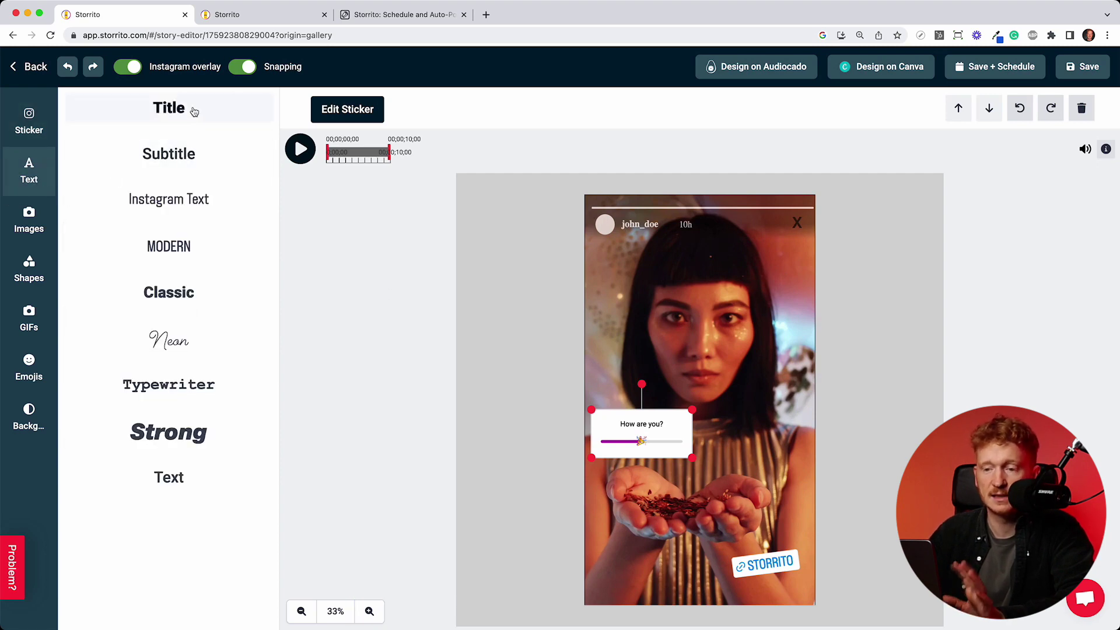
Step: Add the Let the madness begin GIF and move it to the story's bottom-left corner
{"action": "left_click", "coordinate": [33, 233]}
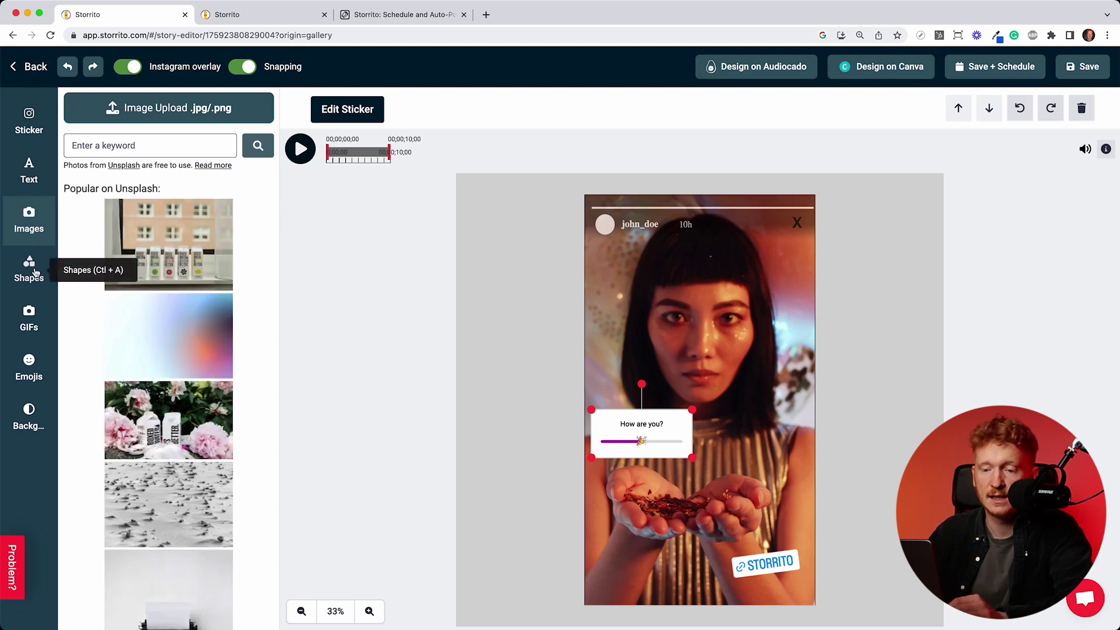
{"action": "left_click", "coordinate": [29, 320]}
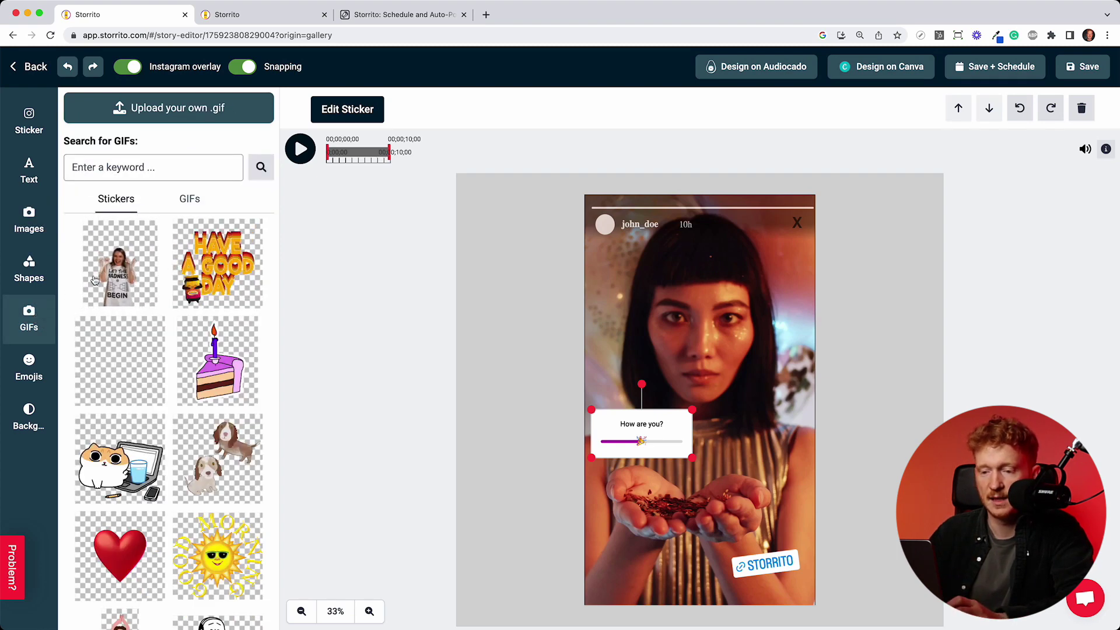
{"action": "left_click", "coordinate": [127, 264]}
{"action": "left_click_drag", "start_coordinate": [722, 434], "coordinate": [650, 588]}
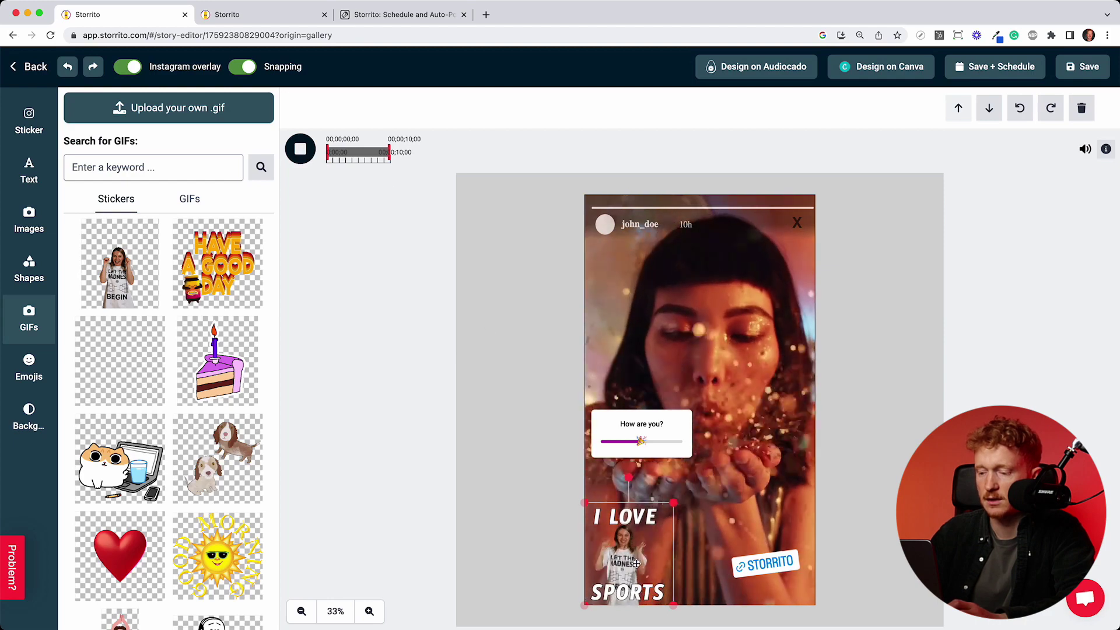
Step: Nudge the I LOVE SPORTS GIF slightly to the right
{"action": "left_click", "coordinate": [145, 167]}
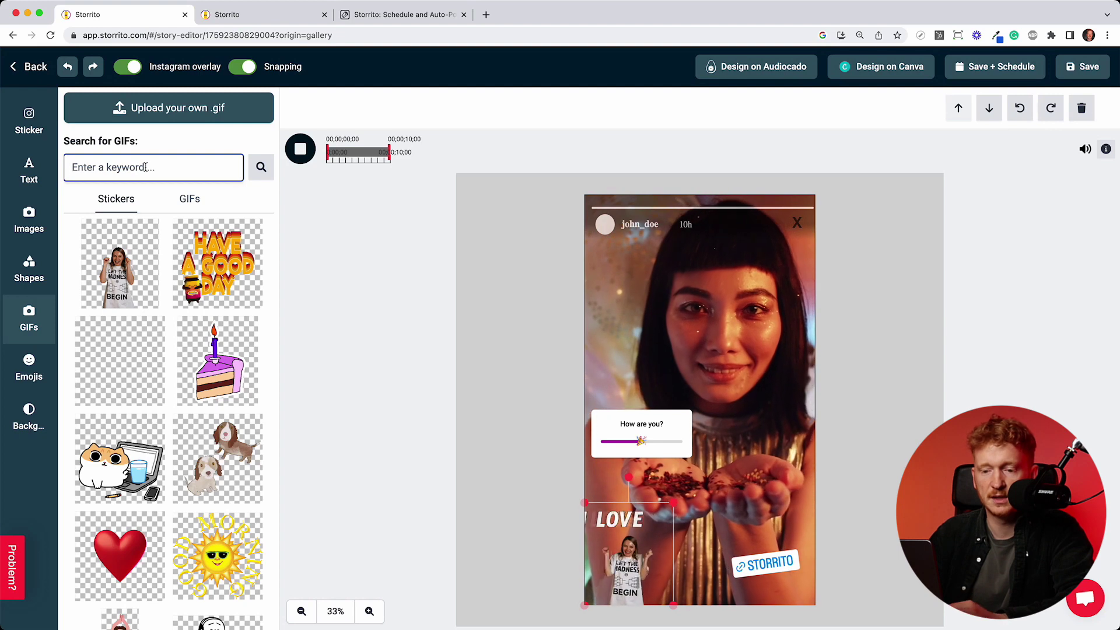
{"action": "left_click", "coordinate": [48, 349]}
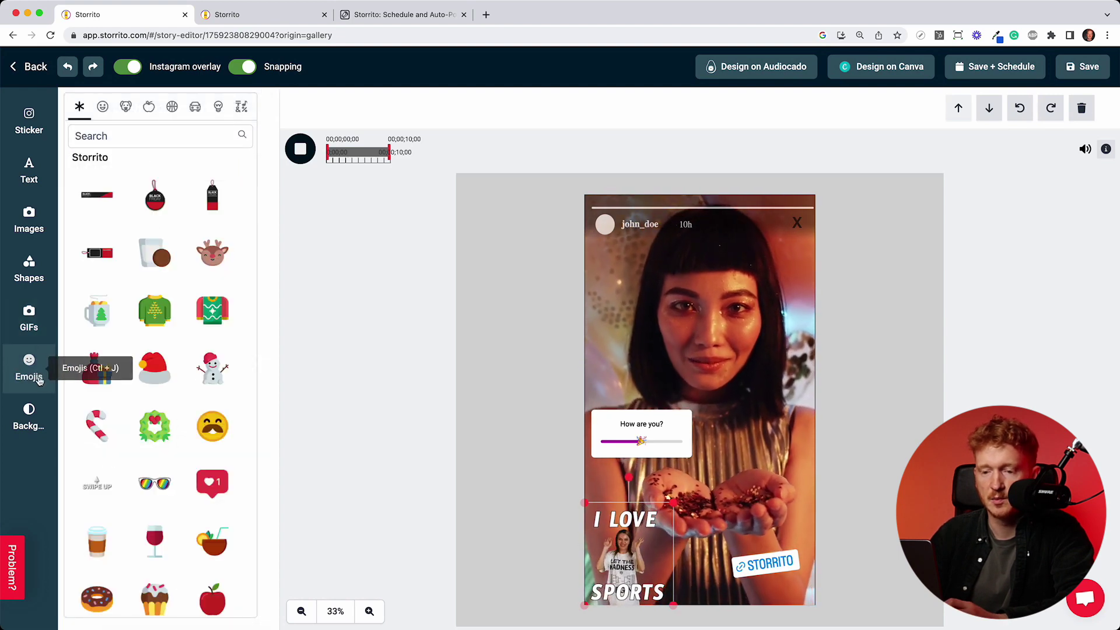
{"action": "left_click", "coordinate": [634, 521]}
{"action": "mouse_move", "coordinate": [634, 521]}
{"action": "left_mouse_down"}
{"action": "mouse_move", "coordinate": [661, 508]}
{"action": "mouse_move", "coordinate": [640, 519]}
{"action": "left_mouse_up"}
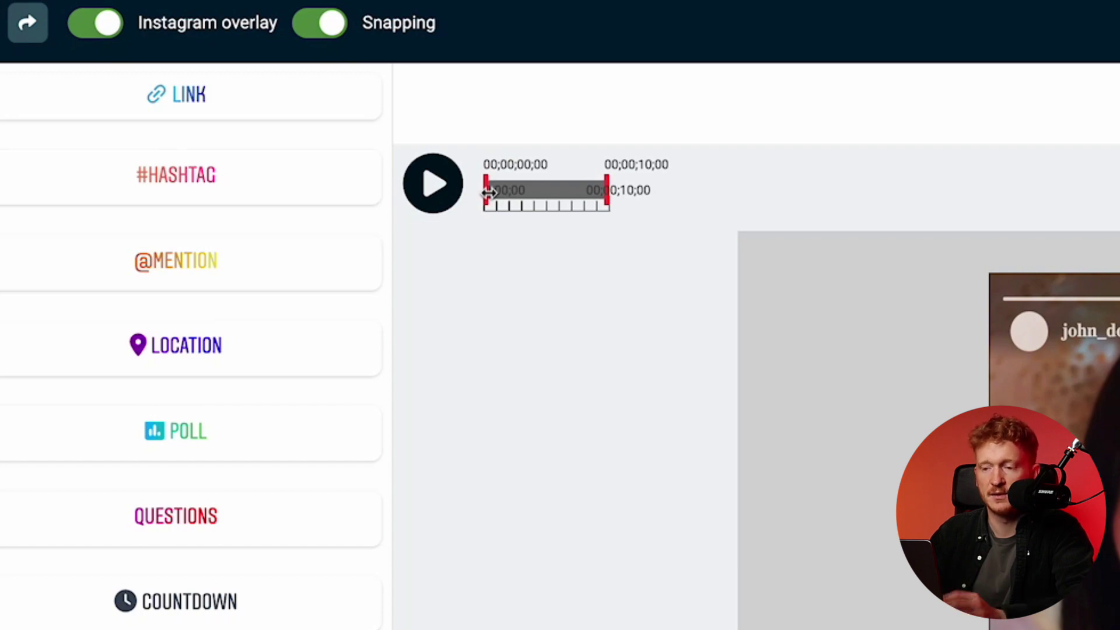
Step: Trim the video to play from 00;00;01;00 to 00;00;09;00, preview it, and save the story
{"action": "left_click_drag", "start_coordinate": [486, 193], "coordinate": [499, 195]}
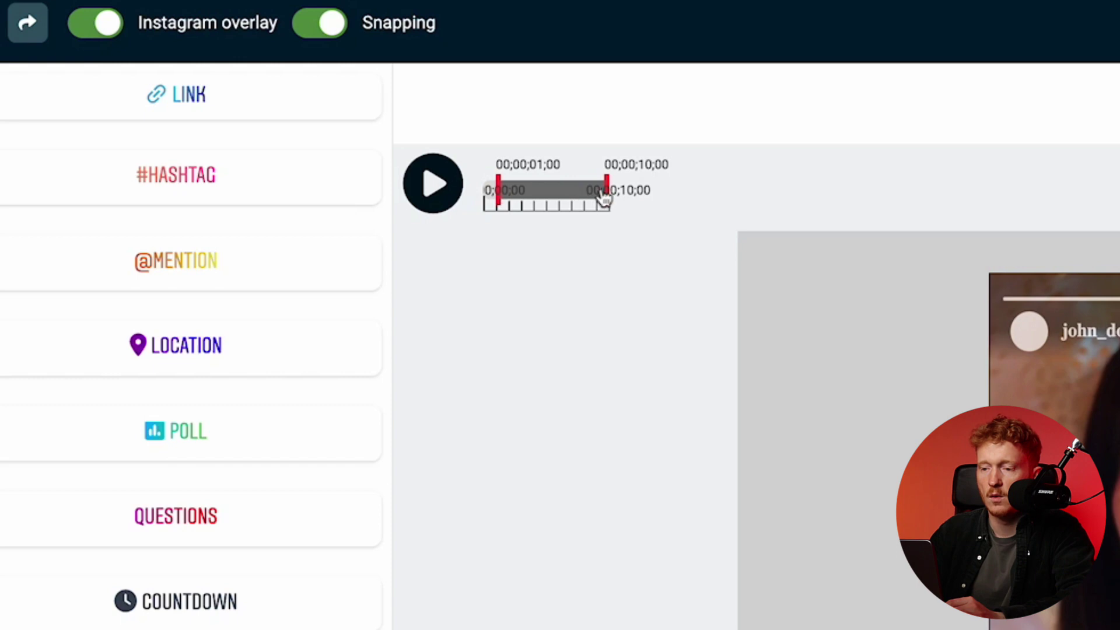
{"action": "left_click_drag", "start_coordinate": [606, 191], "coordinate": [594, 190]}
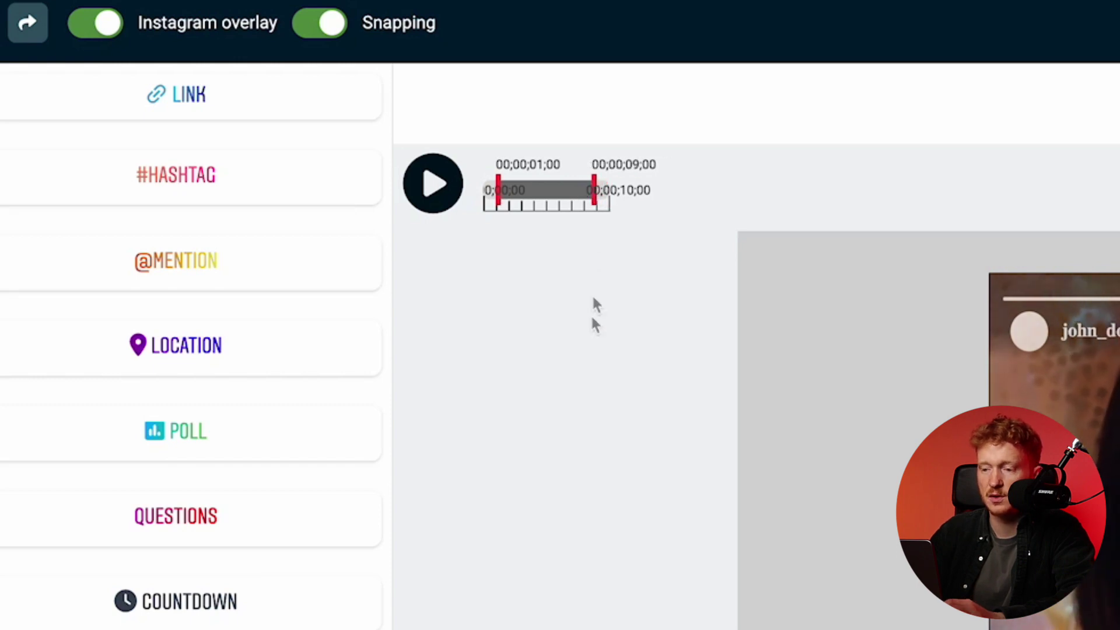
{"action": "left_click", "coordinate": [458, 181]}
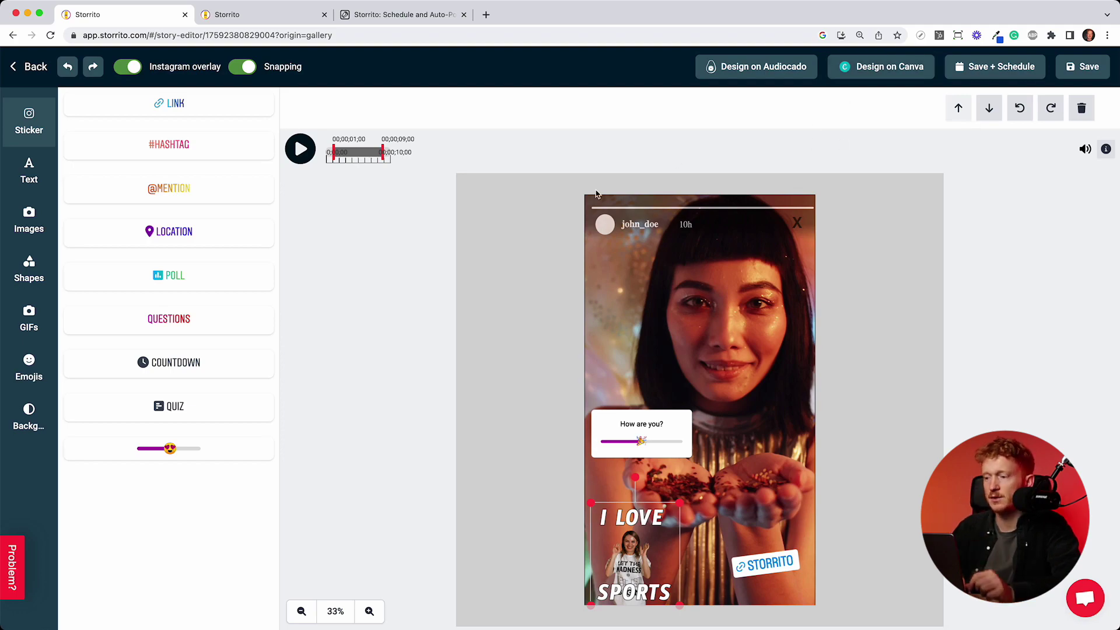
{"action": "left_click", "coordinate": [1082, 66]}
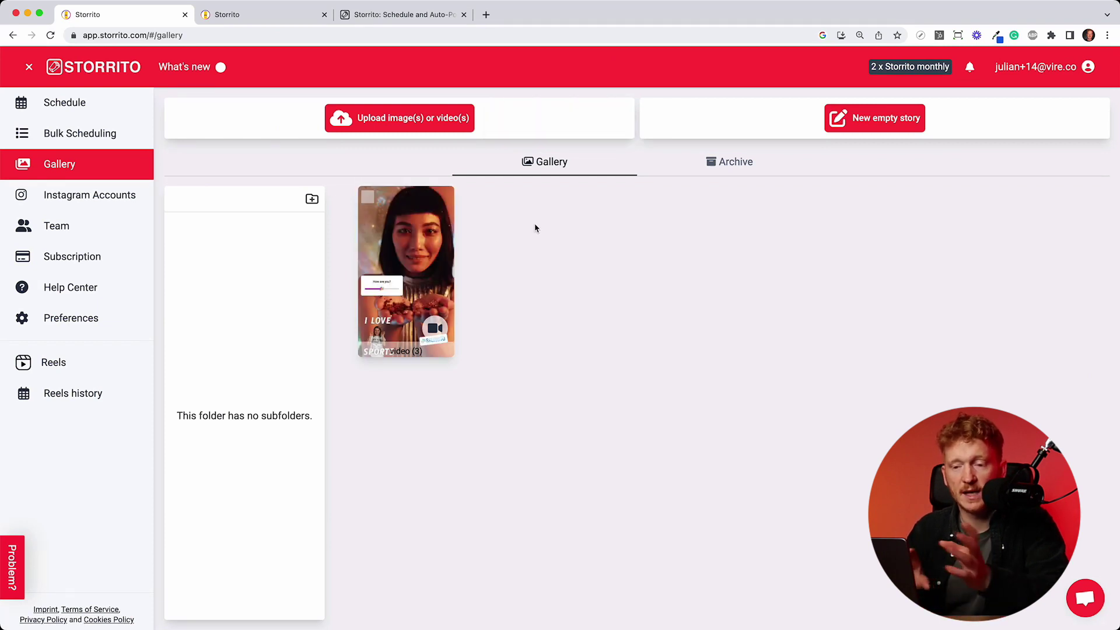
Step: On the Instagram Accounts page, request a new account connection to reveal the upgrade offer
{"action": "left_click", "coordinate": [147, 191]}
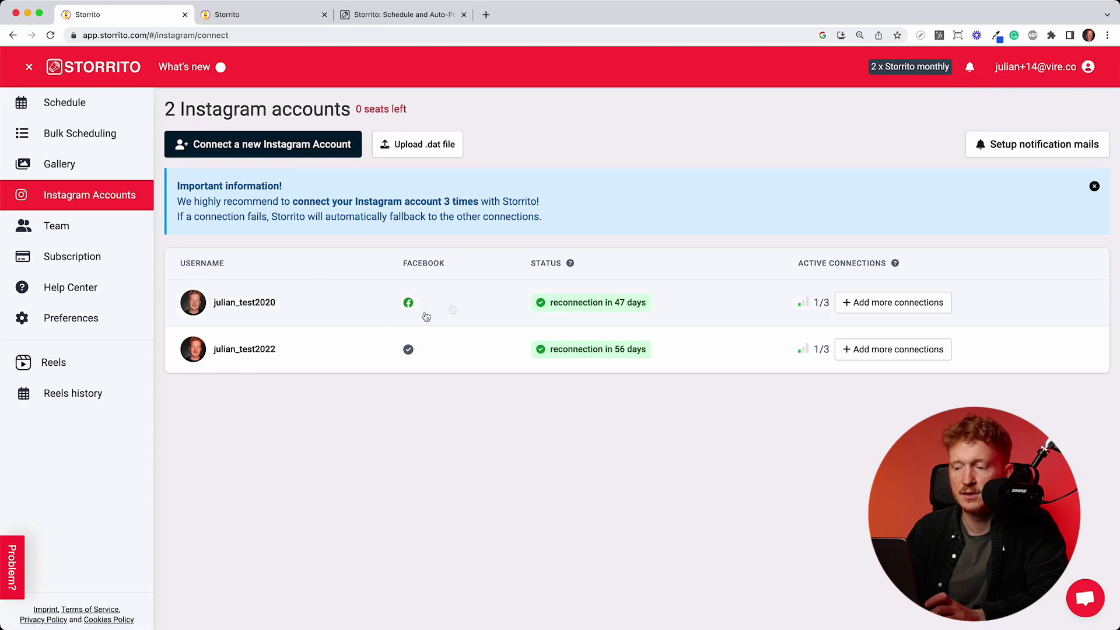
{"action": "left_click", "coordinate": [304, 151]}
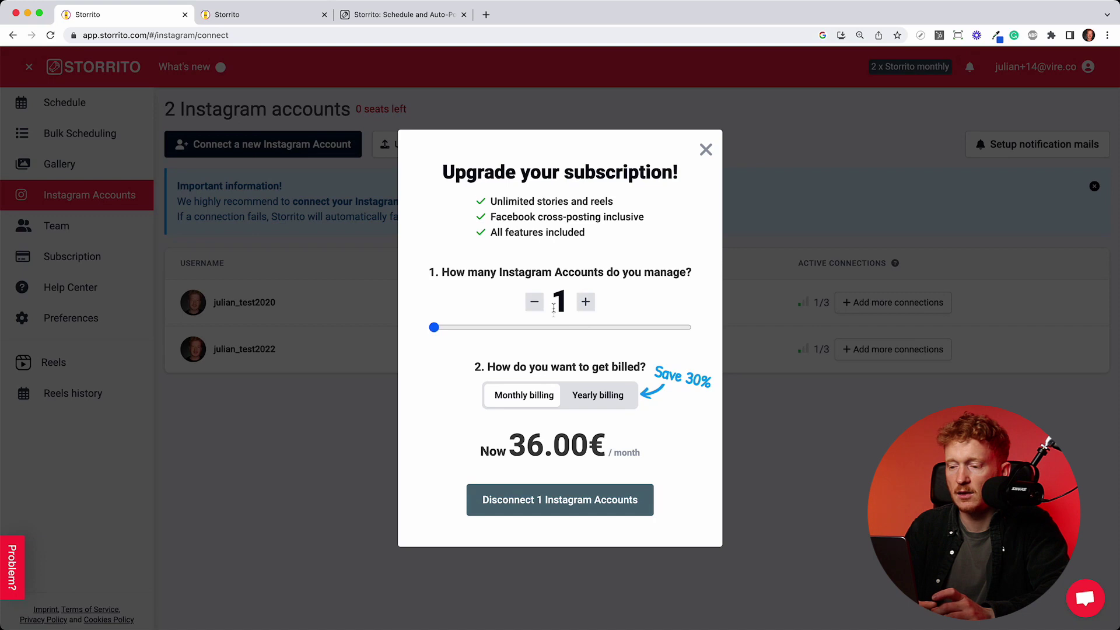
Step: Set the upgrade offer to 1 managed account with yearly billing
{"action": "double_click", "coordinate": [586, 302]}
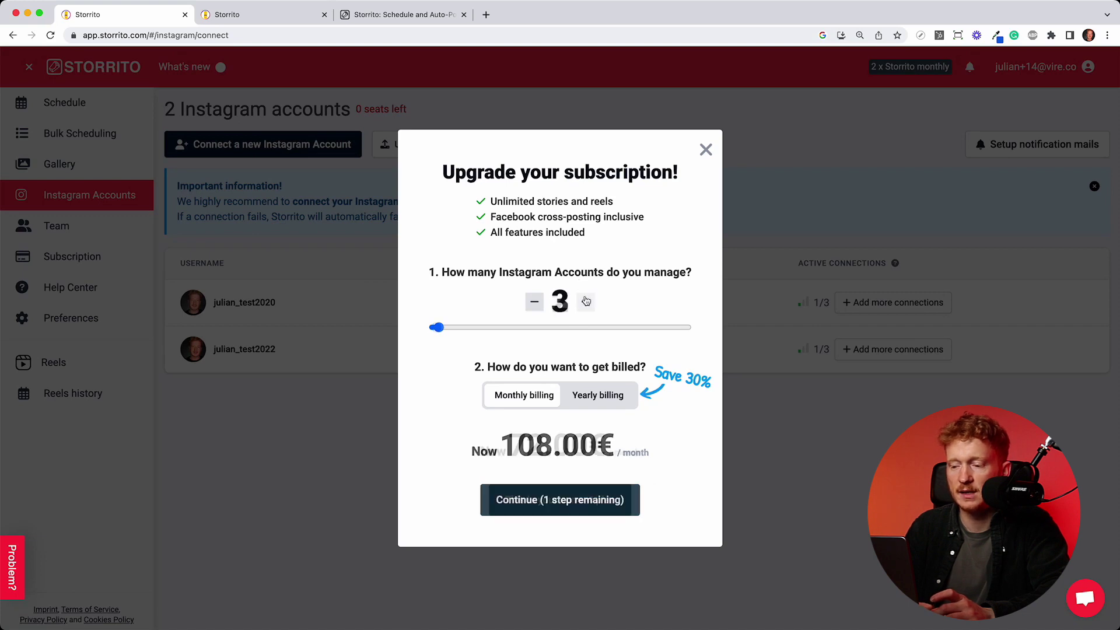
{"action": "double_click", "coordinate": [541, 307]}
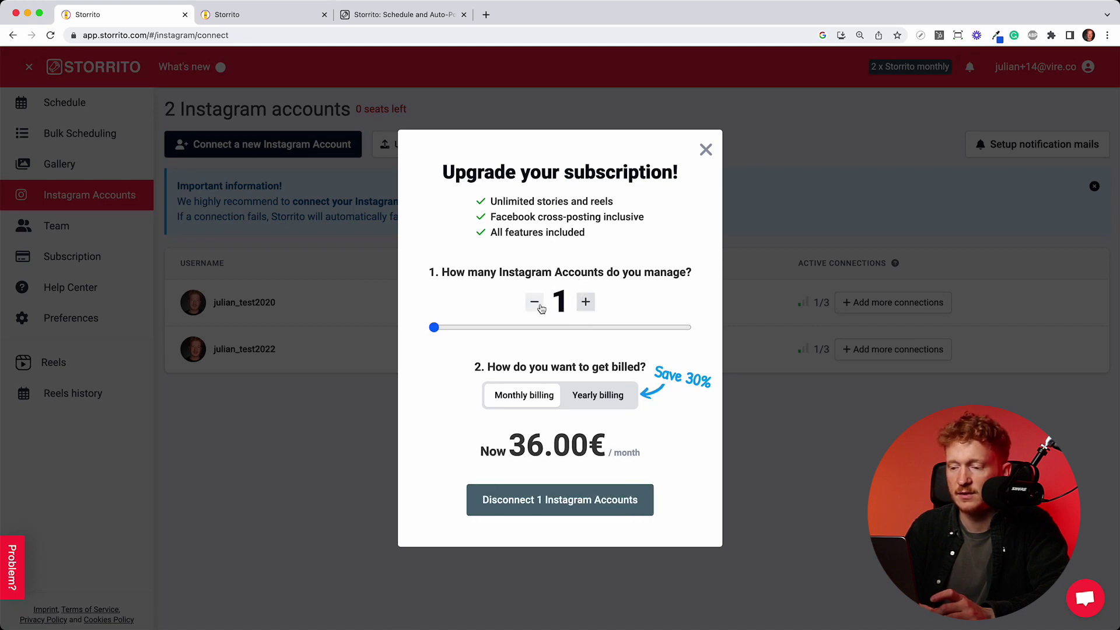
{"action": "left_click", "coordinate": [598, 396]}
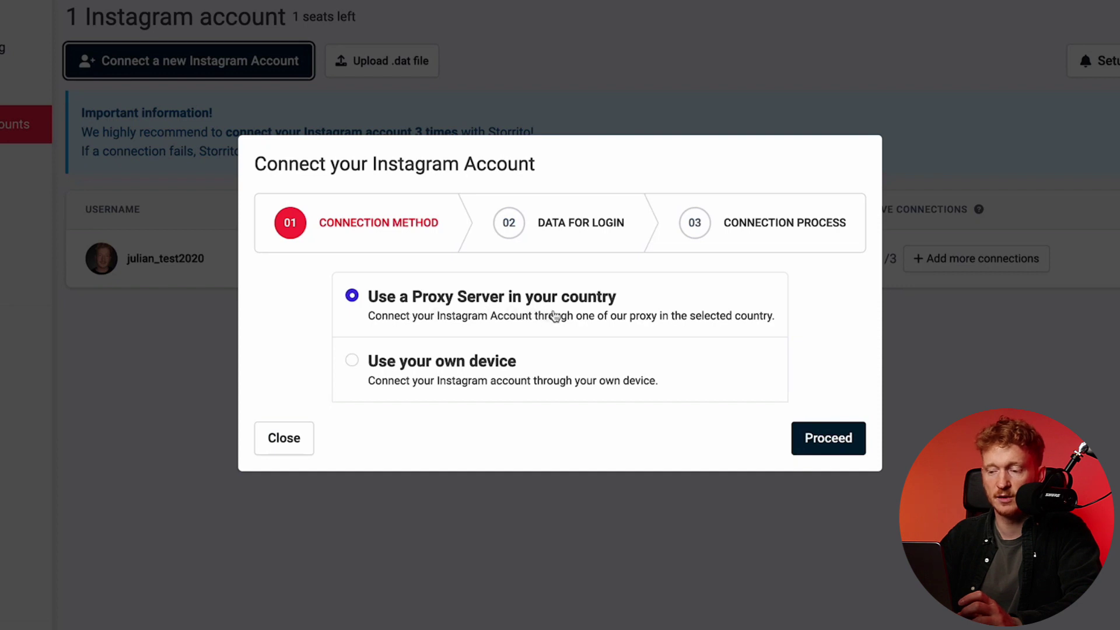
Step: Choose the proxy server method and log in with the second account's username and password
{"action": "left_click", "coordinate": [827, 444]}
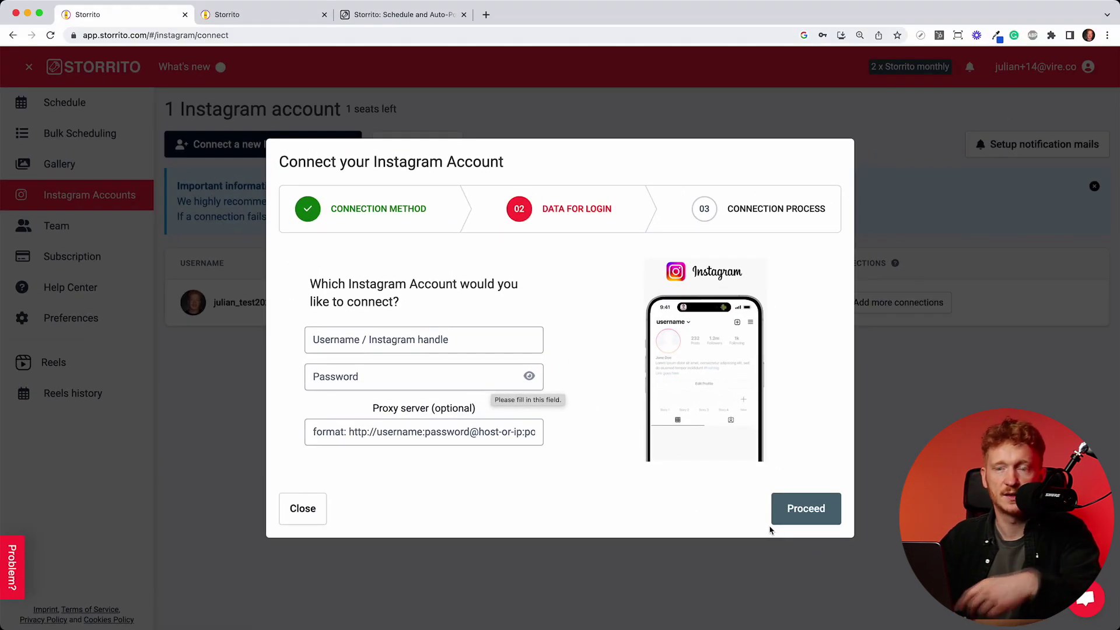
{"action": "left_click", "coordinate": [441, 345]}
{"action": "type", "text": "julian_test2022"}
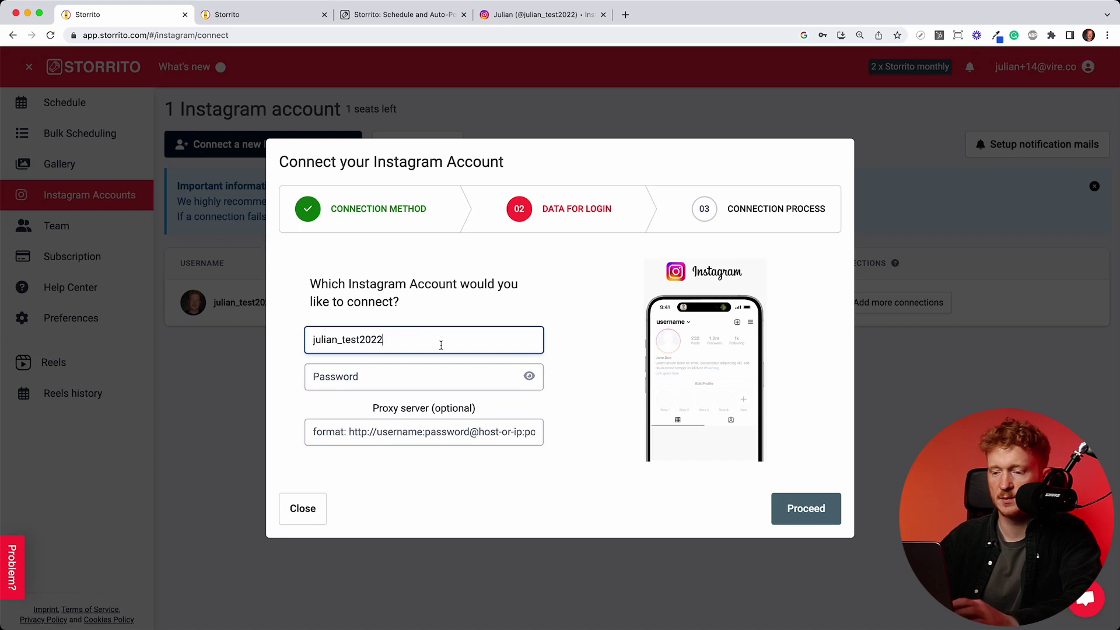
{"action": "left_click", "coordinate": [385, 385]}
{"action": "key", "text": "super+v"}
{"action": "left_click", "coordinate": [809, 510]}
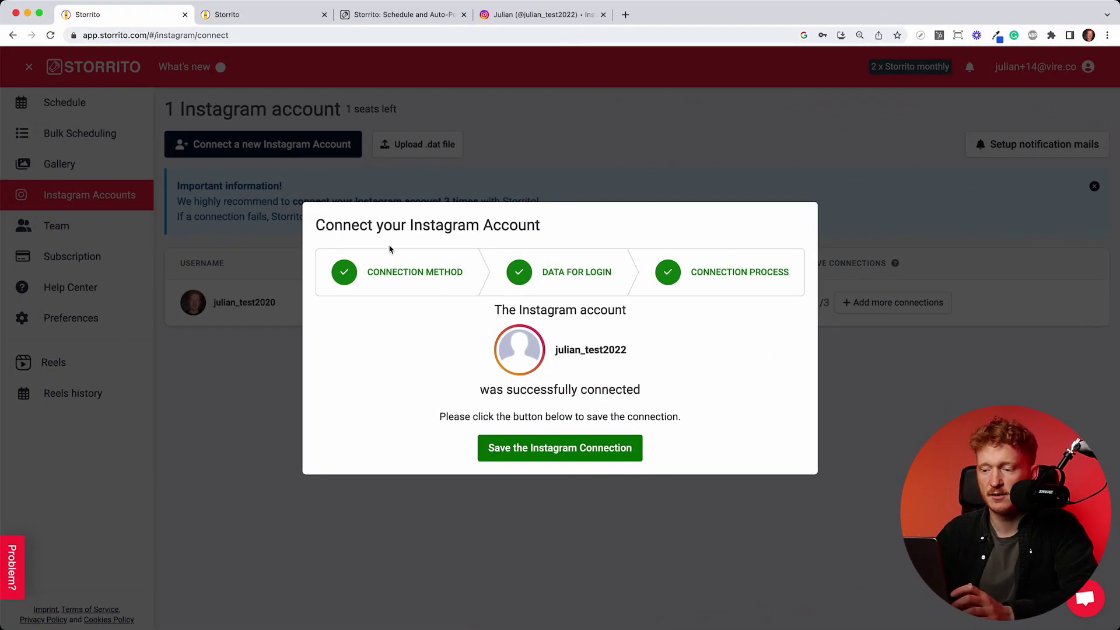
Step: Save the new Instagram connection, confirm device verification, and return to the Gallery
{"action": "left_click", "coordinate": [574, 454]}
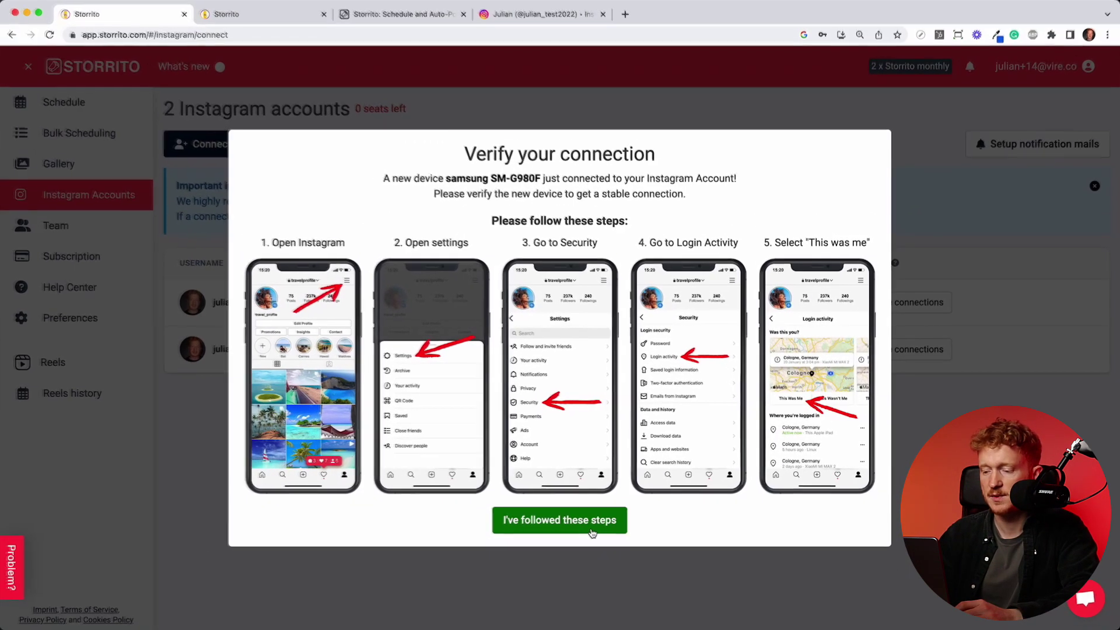
{"action": "left_click", "coordinate": [591, 531]}
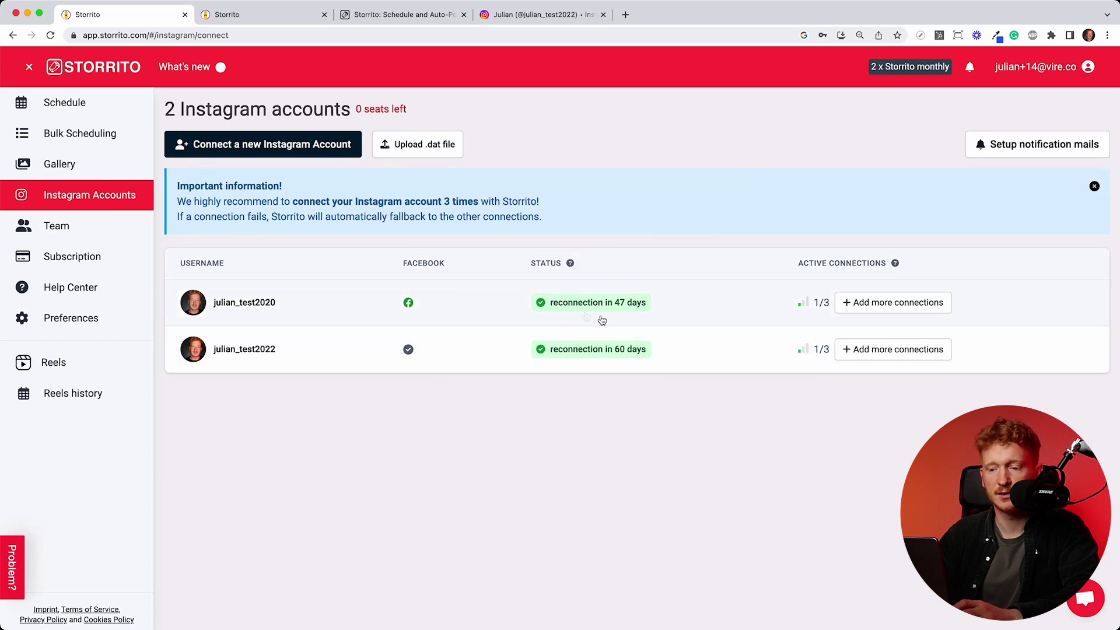
{"action": "left_click", "coordinate": [873, 361]}
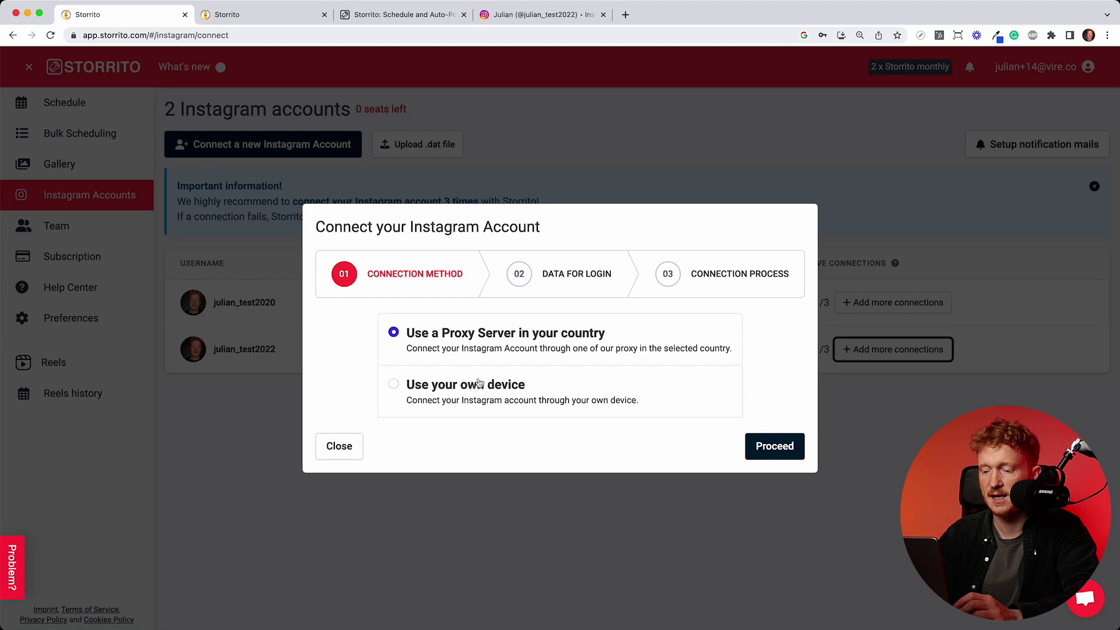
{"action": "left_click", "coordinate": [329, 449]}
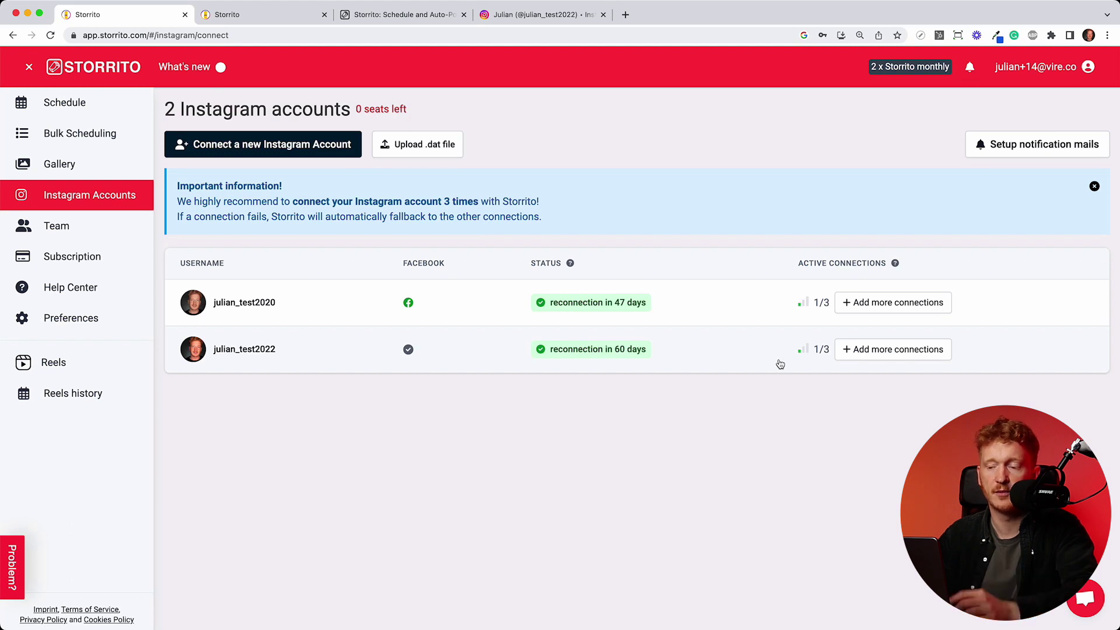
{"action": "left_click", "coordinate": [64, 164]}
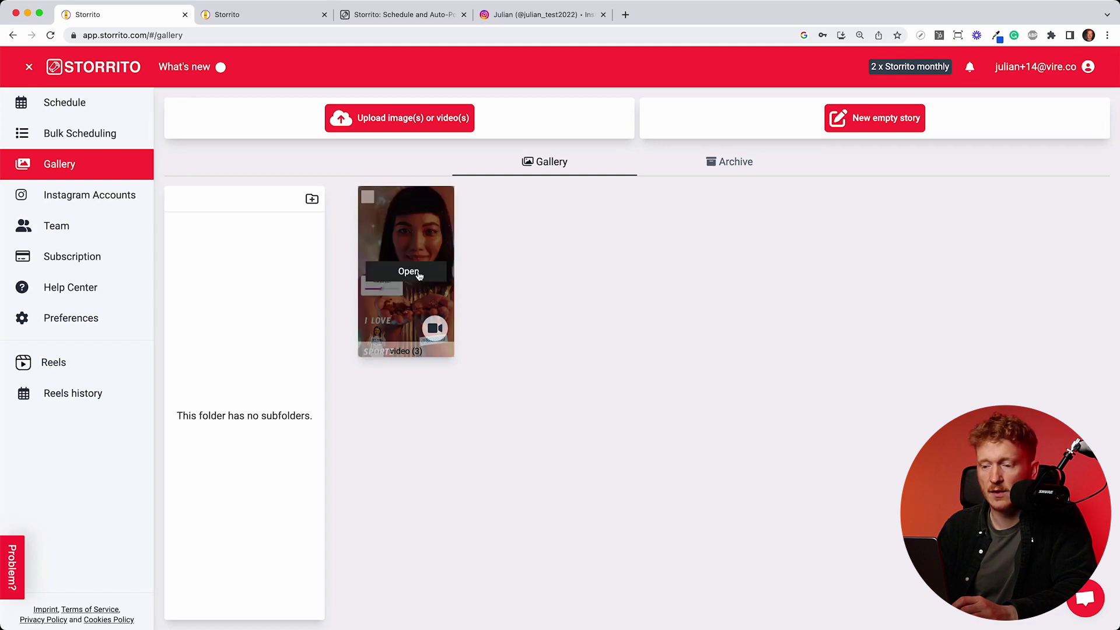
Step: Open the saved story, add the second Instagram account as a target, and post it now
{"action": "left_click", "coordinate": [419, 275]}
{"action": "left_click", "coordinate": [377, 462]}
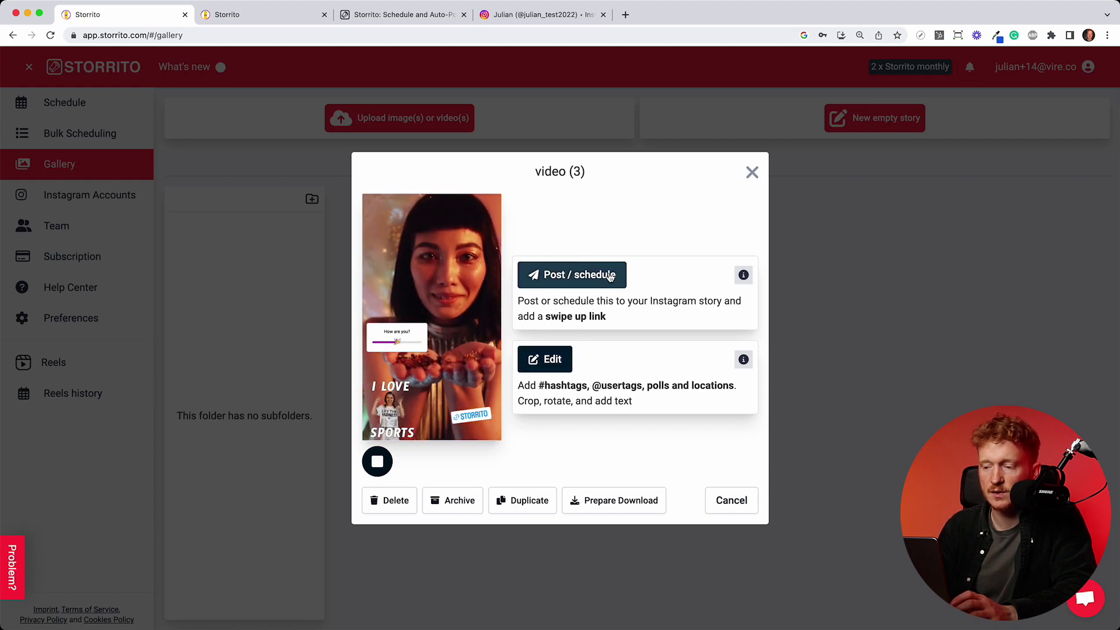
{"action": "left_click", "coordinate": [610, 275]}
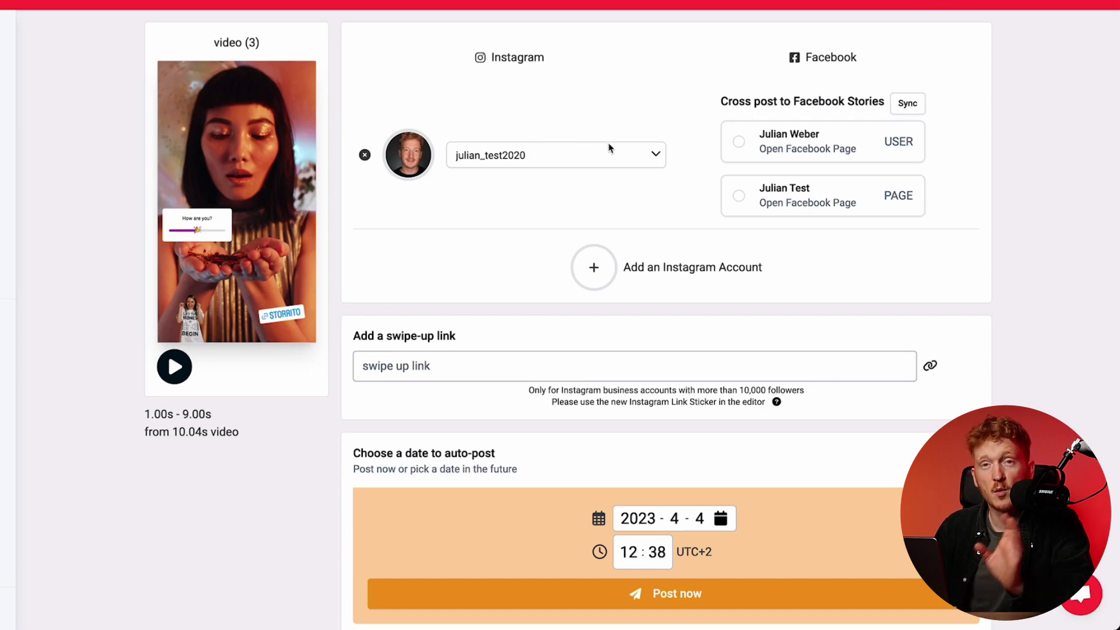
{"action": "left_click", "coordinate": [594, 266]}
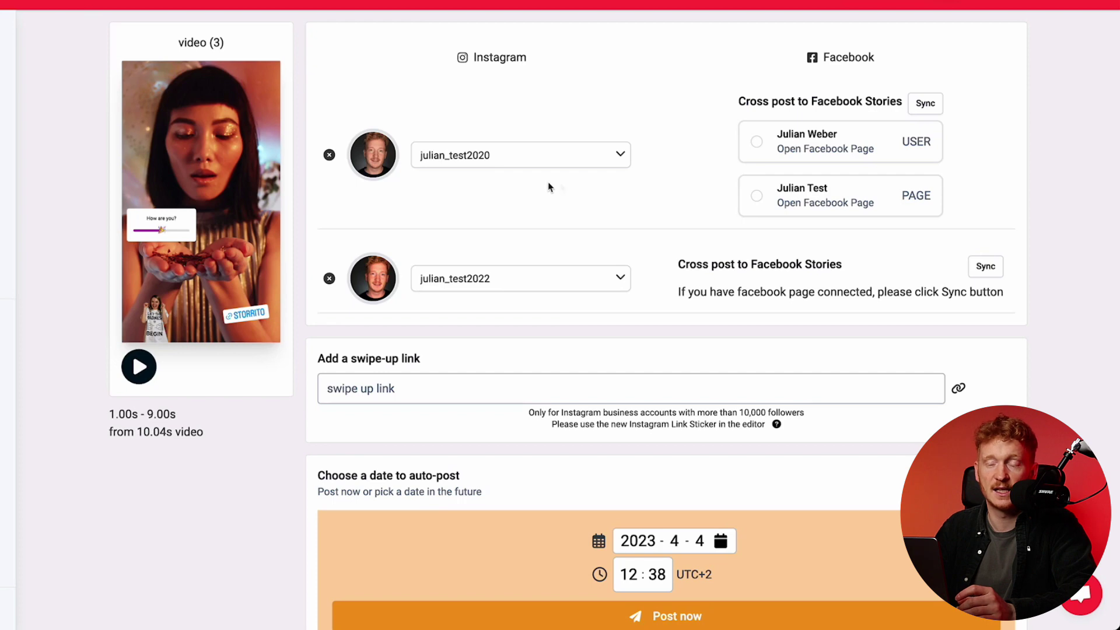
{"action": "scroll", "coordinate": [605, 254], "scroll_direction": "down", "scroll_amount": 1}
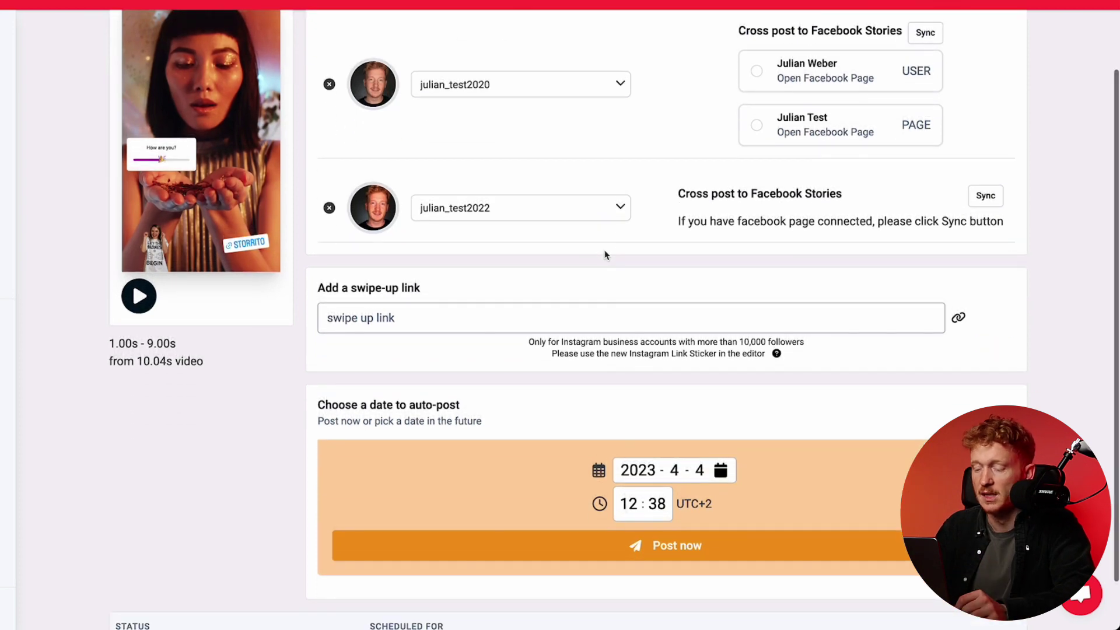
{"action": "left_click", "coordinate": [635, 548]}
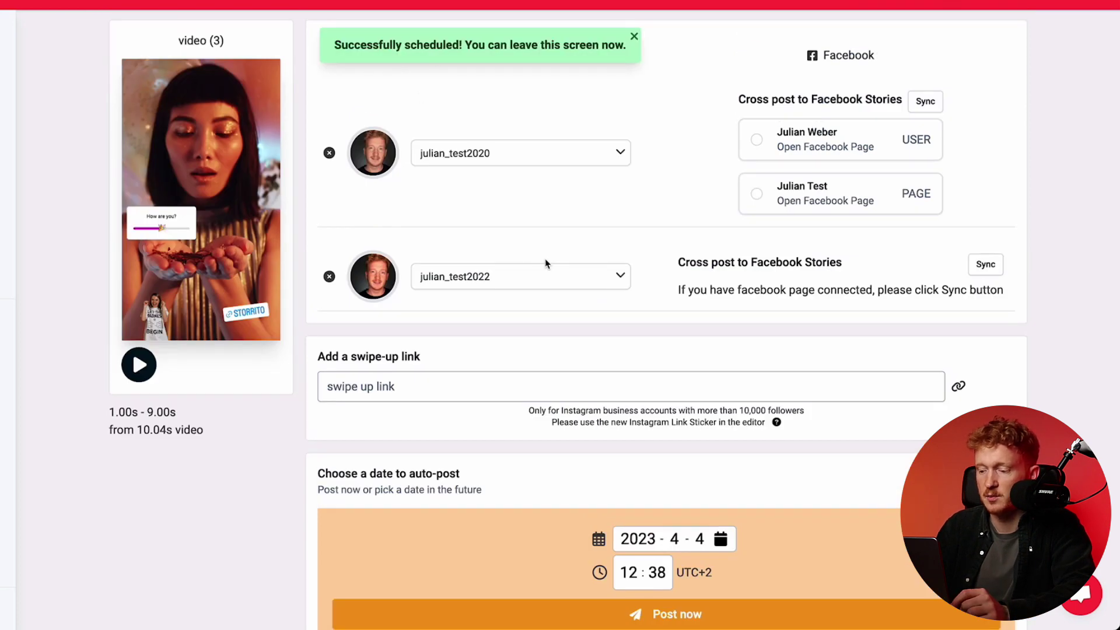
Step: Set the story's posting date to 8 April 2023 at 10:00
{"action": "scroll", "coordinate": [544, 261], "scroll_direction": "down", "scroll_amount": 3}
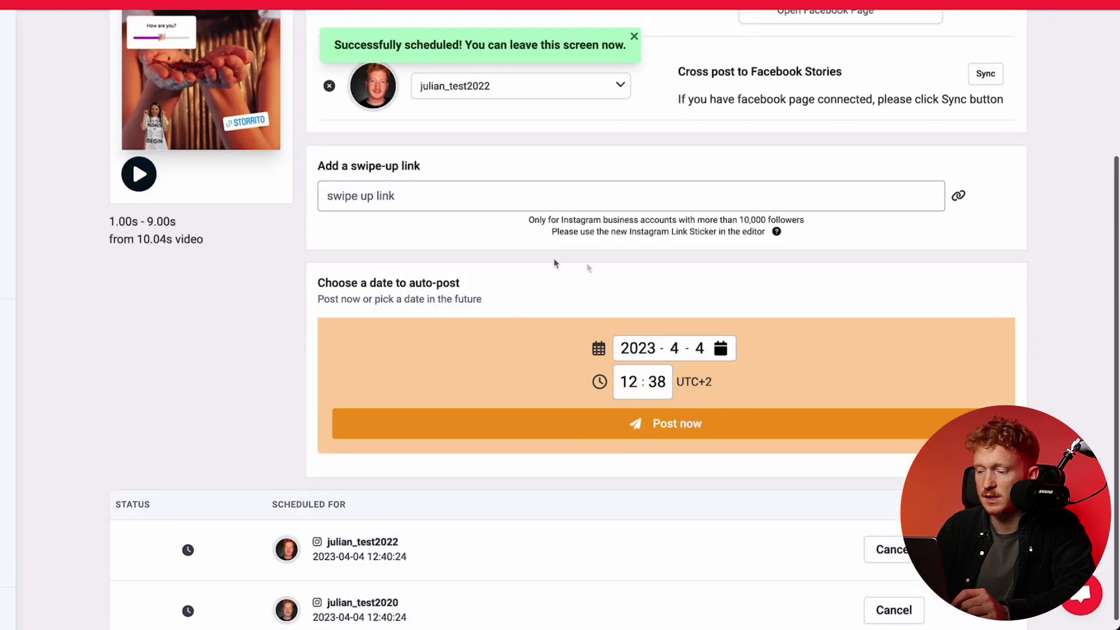
{"action": "left_click", "coordinate": [721, 350]}
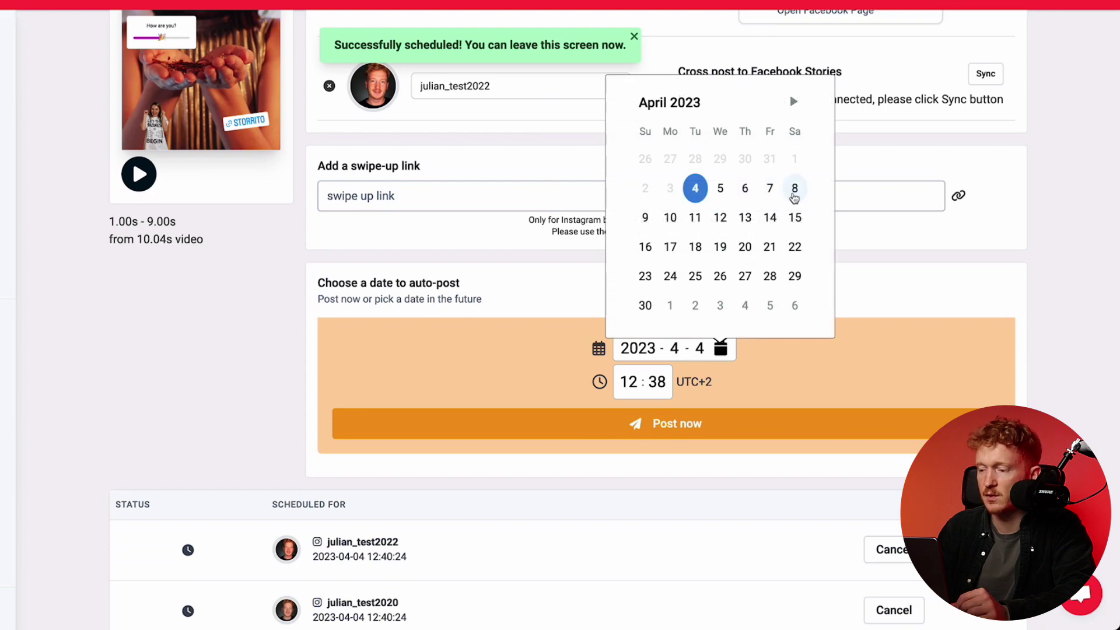
{"action": "left_click", "coordinate": [794, 189]}
{"action": "left_click", "coordinate": [628, 382]}
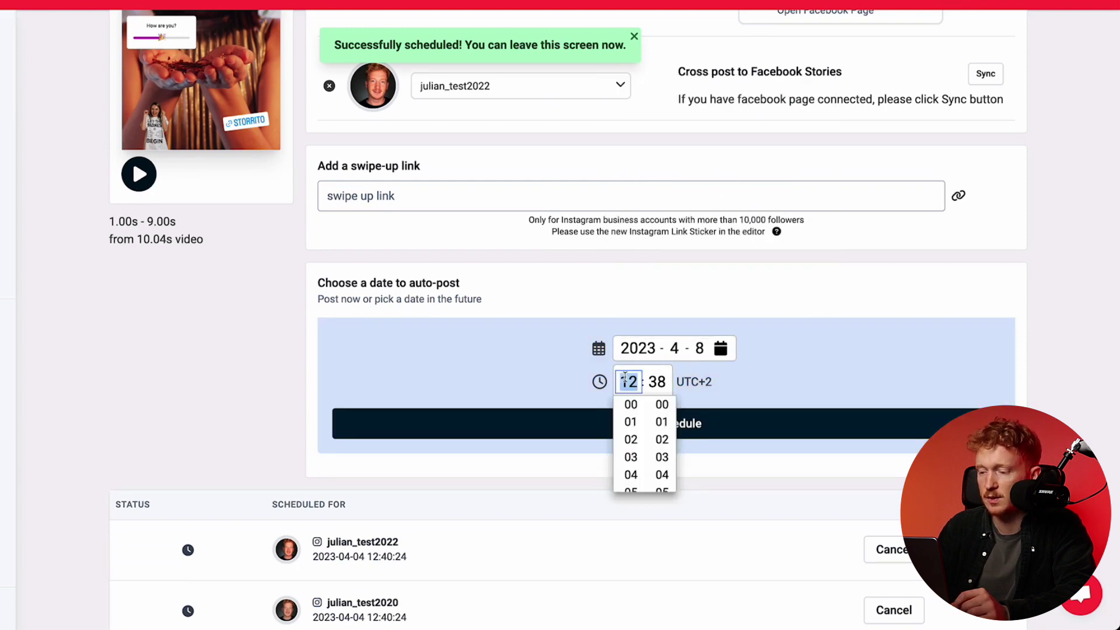
{"action": "left_click", "coordinate": [628, 447]}
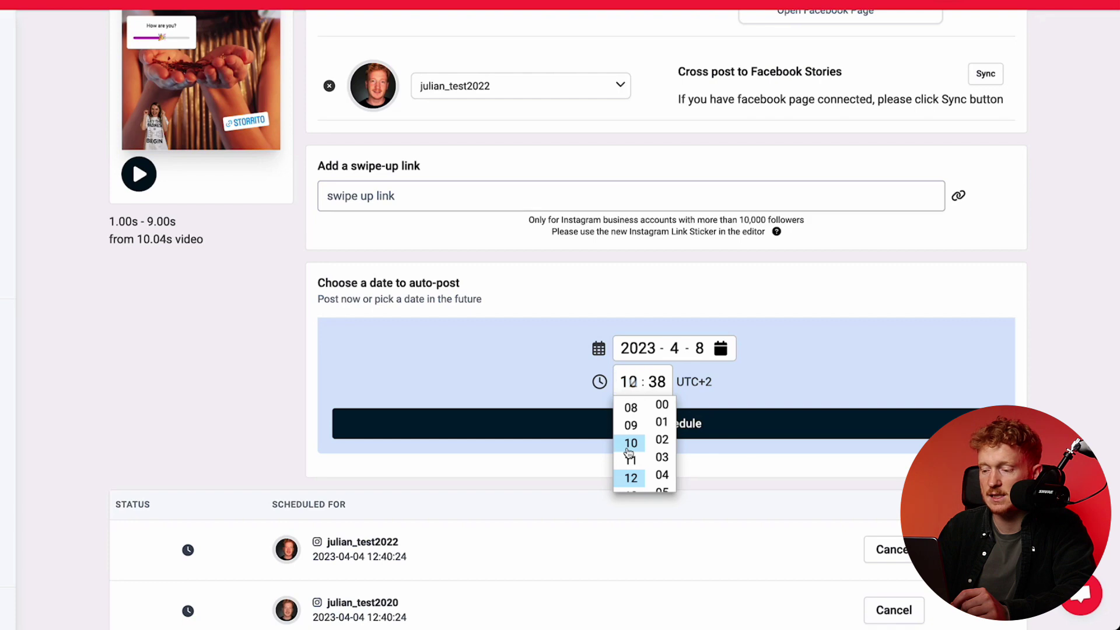
{"action": "left_click", "coordinate": [661, 406]}
Step: Schedule the story and cross-post it to the Facebook user profile's Stories
{"action": "scroll", "coordinate": [768, 382], "scroll_direction": "up", "scroll_amount": 2}
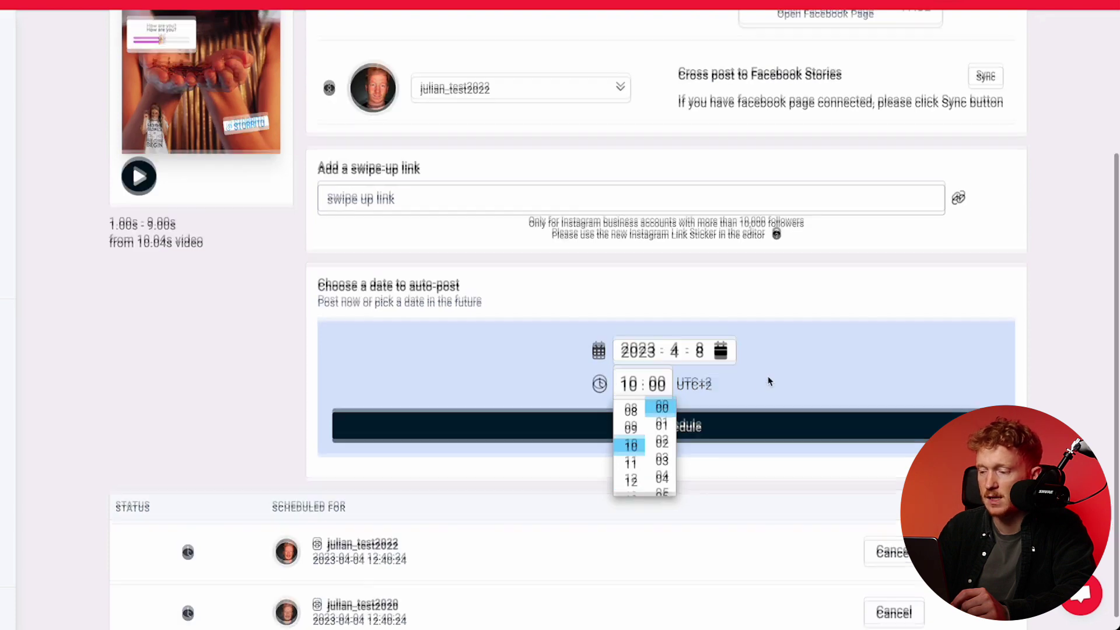
{"action": "left_click", "coordinate": [756, 509]}
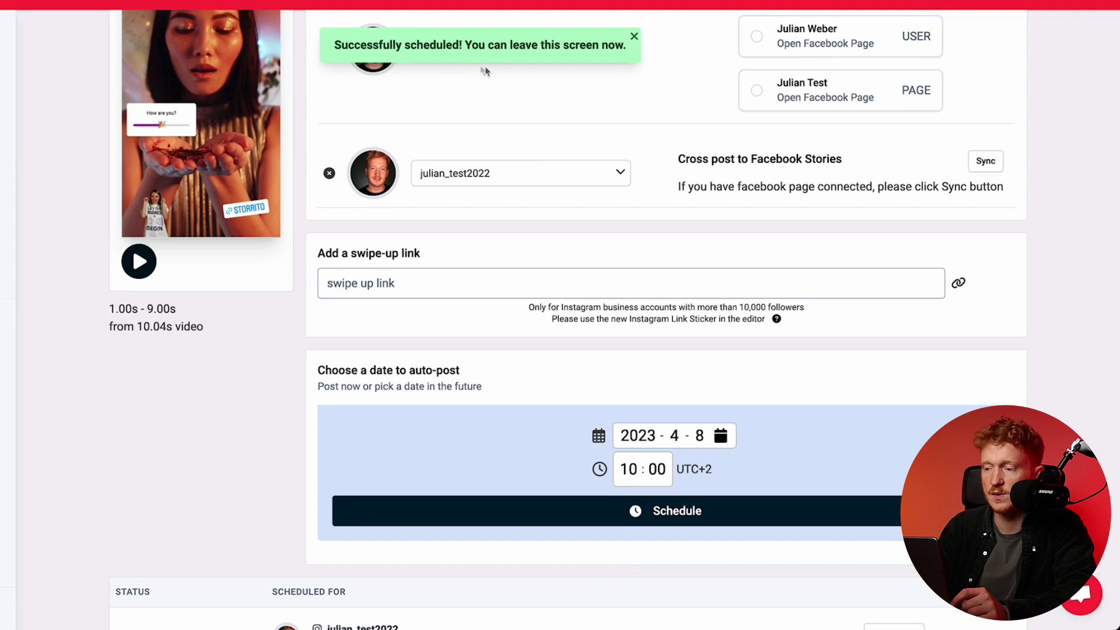
{"action": "scroll", "coordinate": [485, 65], "scroll_direction": "up", "scroll_amount": 1}
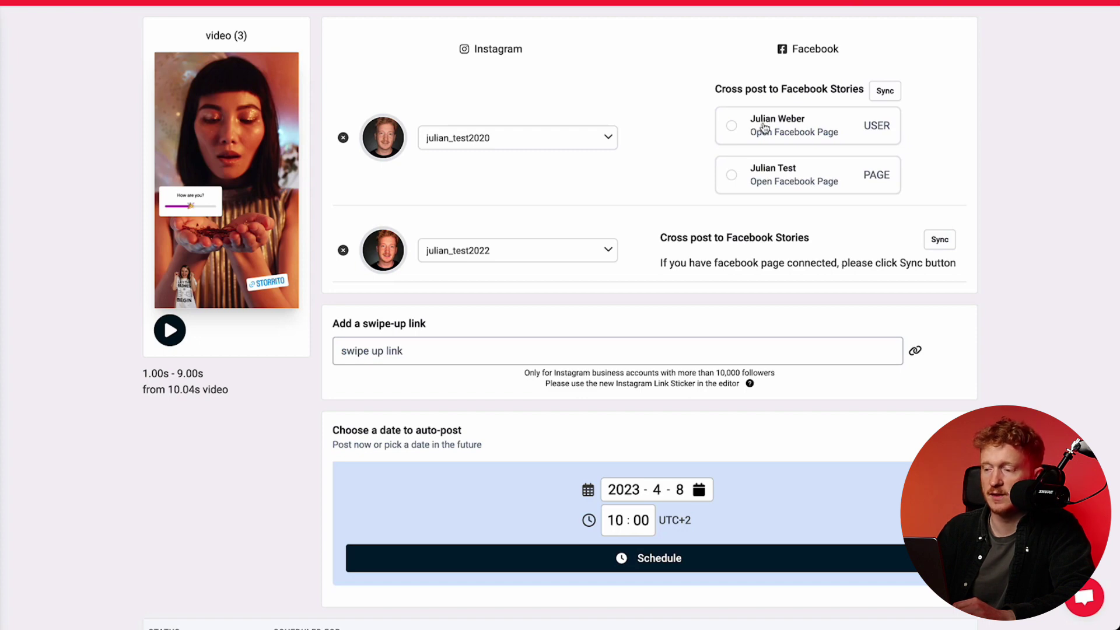
{"action": "left_click", "coordinate": [731, 126]}
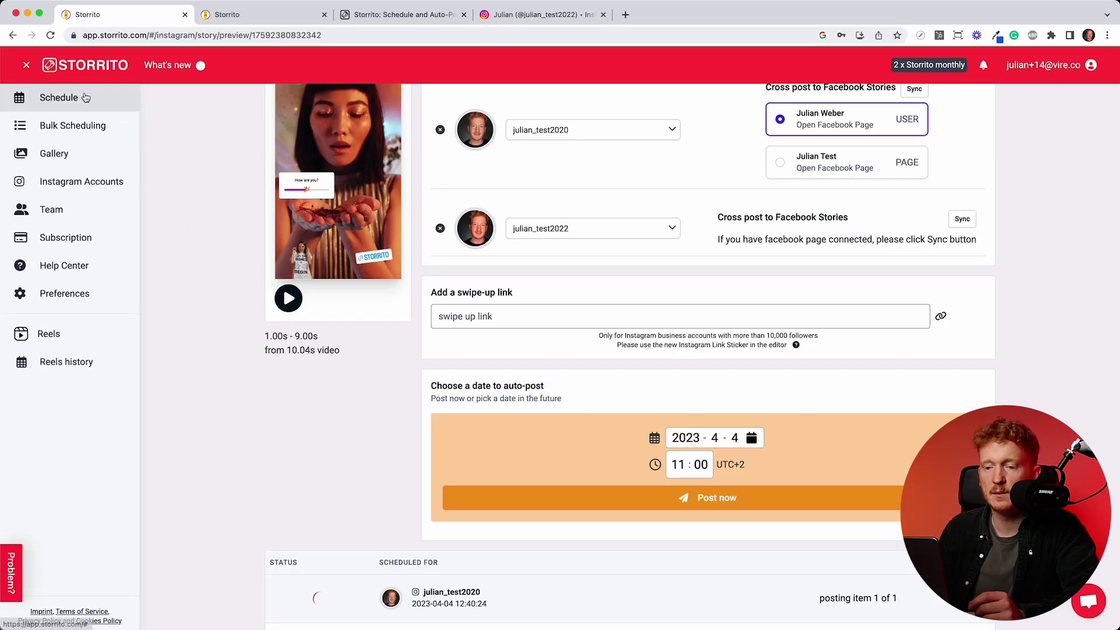
Step: Return to the Schedule page and check the posted 4 April and upcoming 8 April 10:00 story cards
{"action": "left_click", "coordinate": [85, 97]}
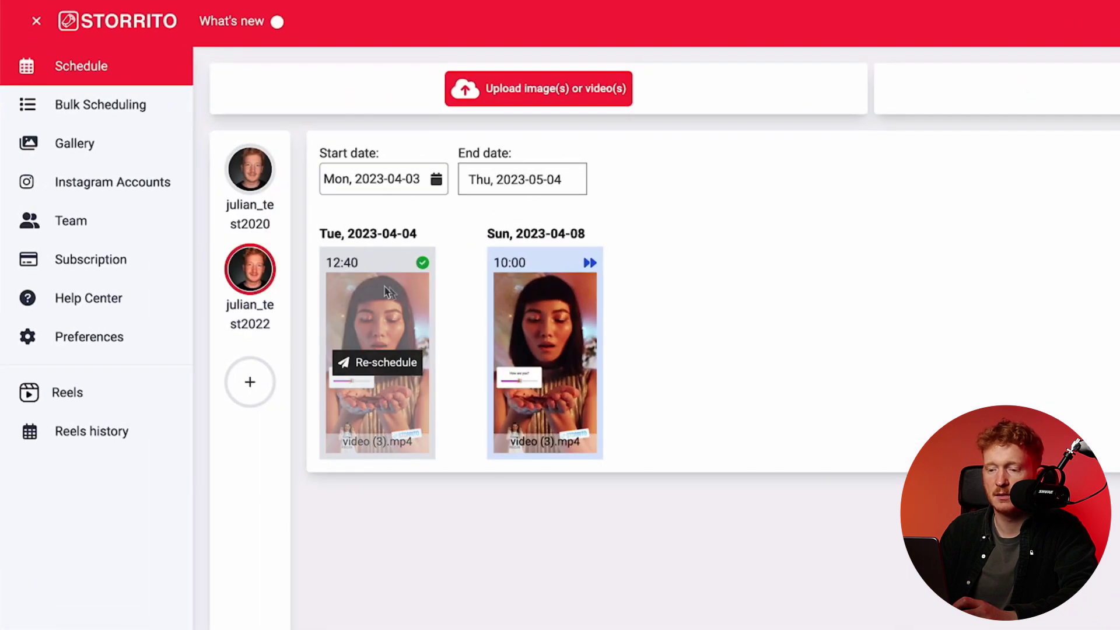
{"action": "mouse_move", "coordinate": [423, 267]}
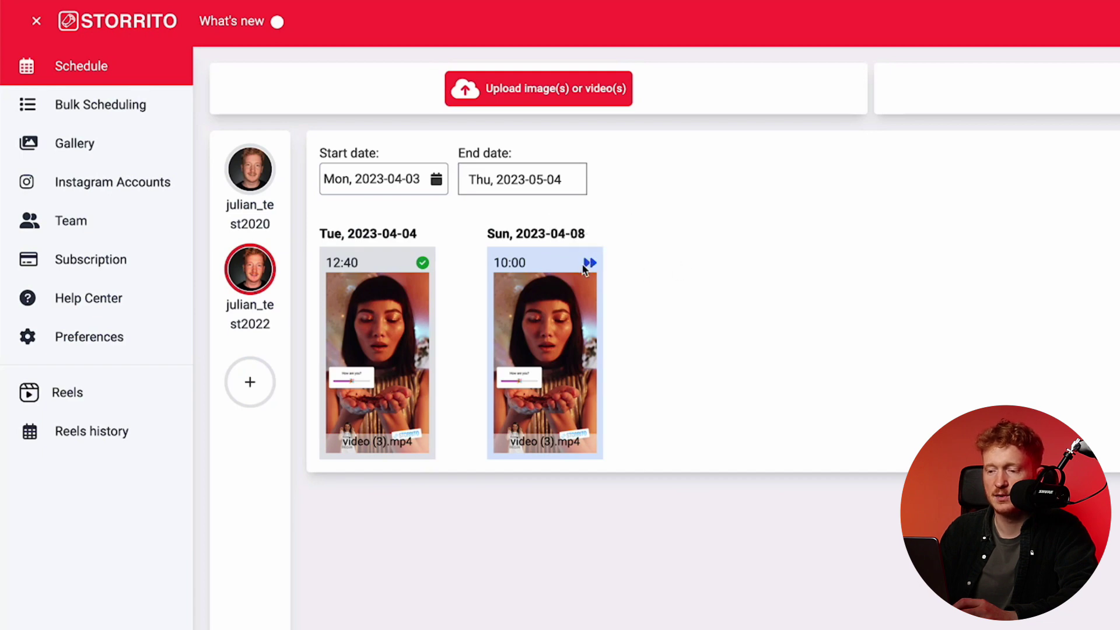
{"action": "mouse_move", "coordinate": [512, 267]}
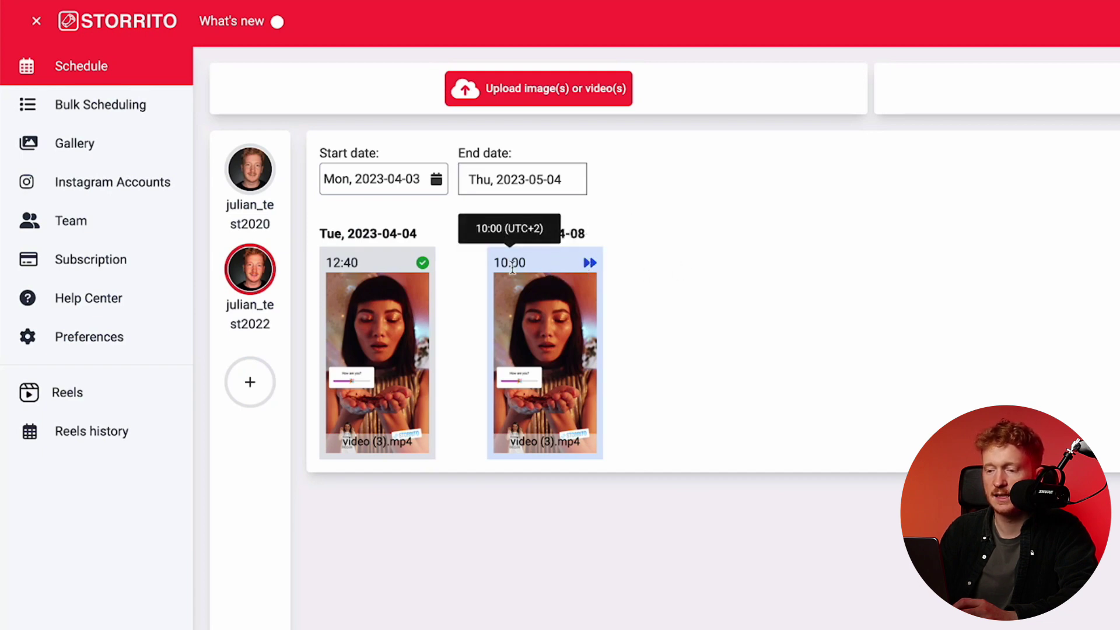
{"action": "mouse_move", "coordinate": [593, 274]}
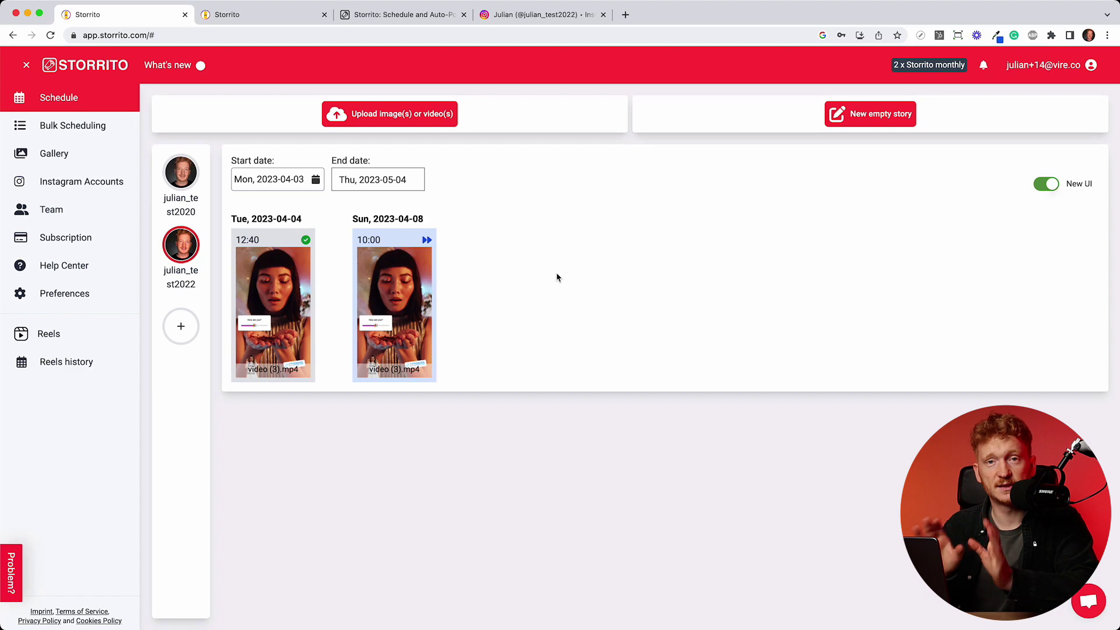
Step: Reload the Instagram profile and open the newly posted story
{"action": "left_click", "coordinate": [524, 18]}
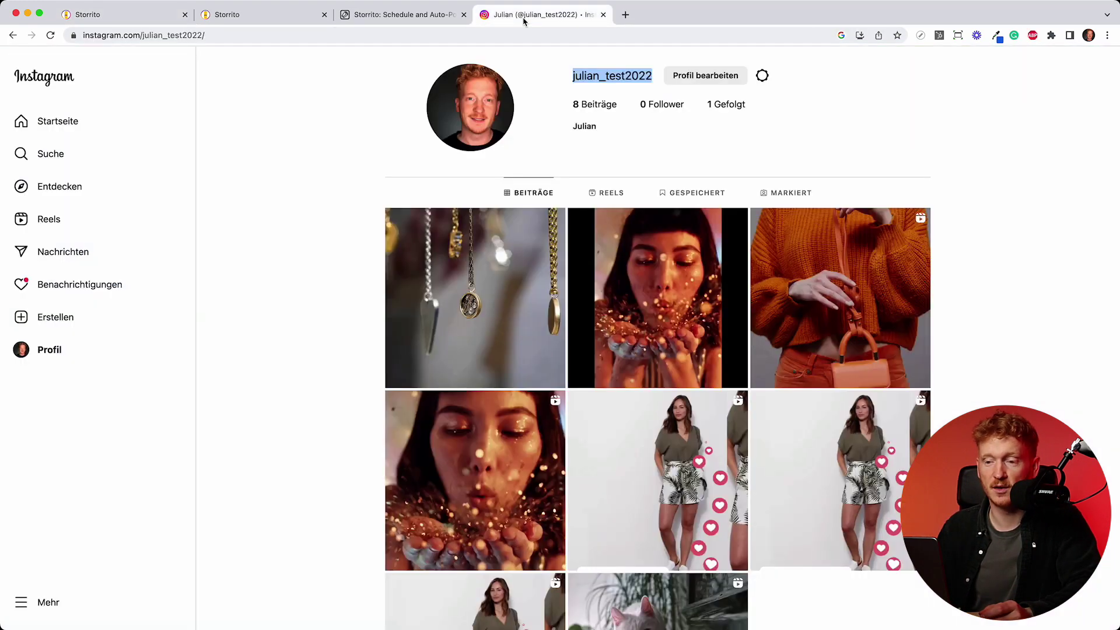
{"action": "left_click", "coordinate": [51, 36]}
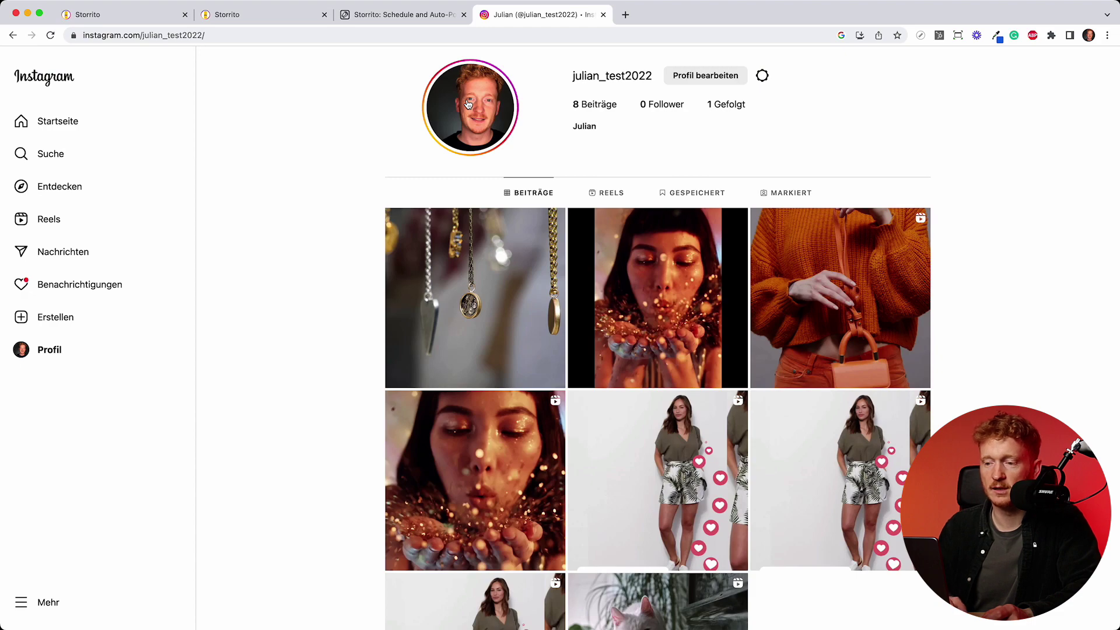
{"action": "left_click", "coordinate": [468, 104]}
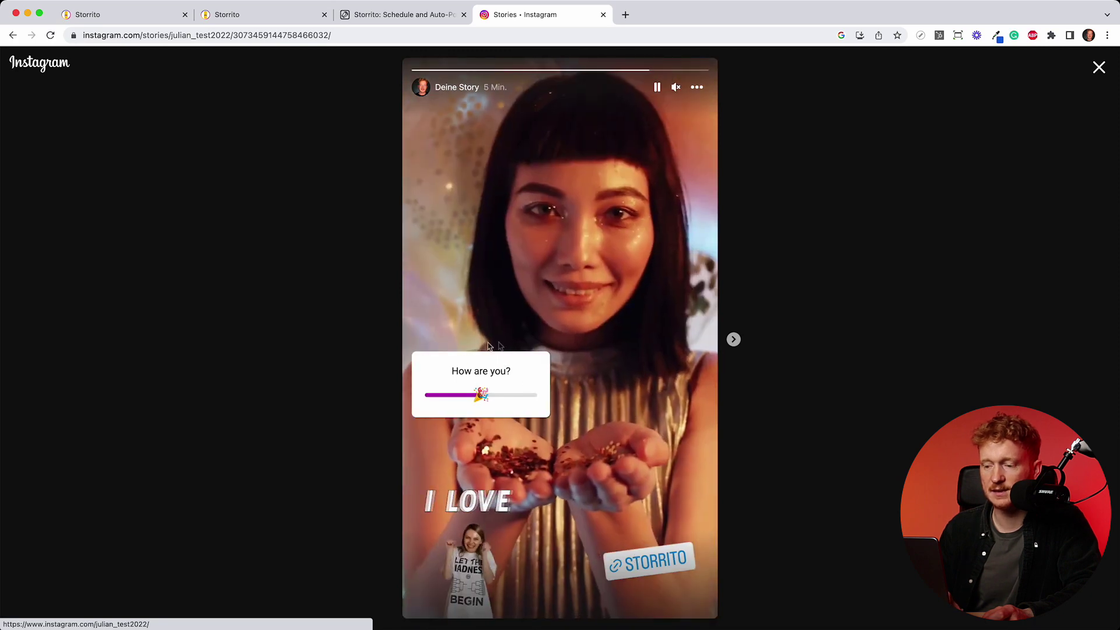
Step: Follow the story's STORRITO link sticker, then return to Storrito's Reels form
{"action": "left_click", "coordinate": [651, 544]}
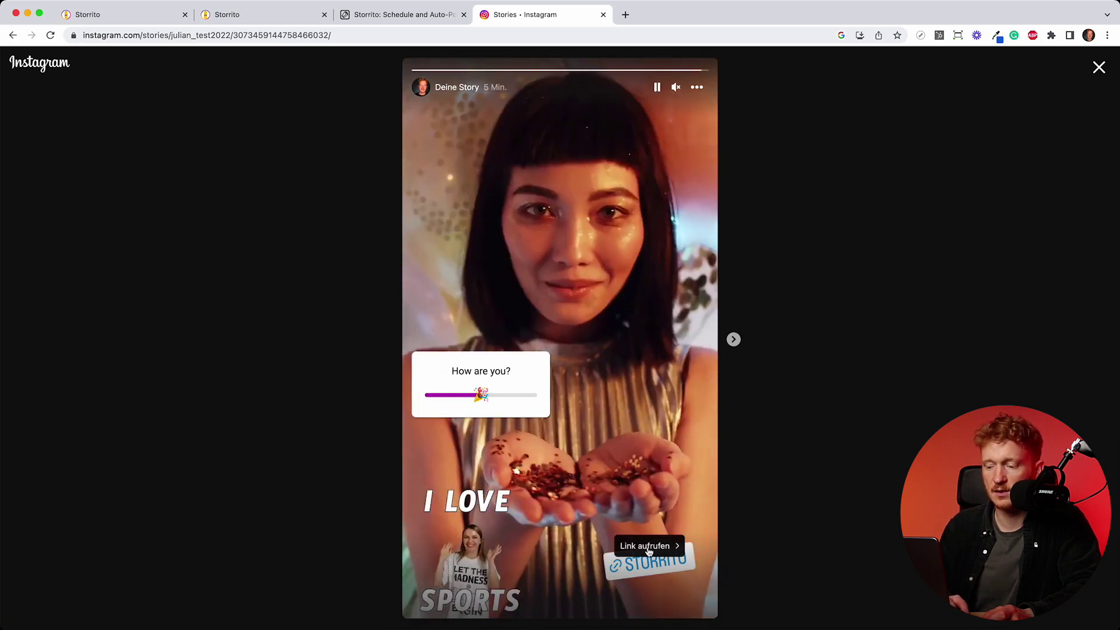
{"action": "left_click", "coordinate": [648, 546]}
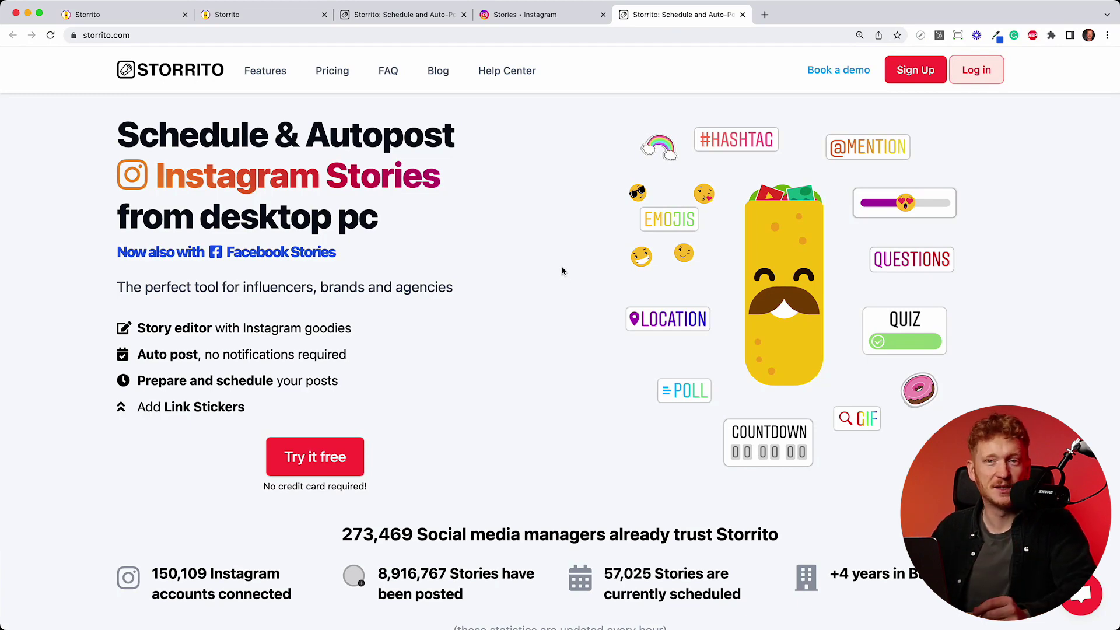
{"action": "left_click", "coordinate": [119, 23]}
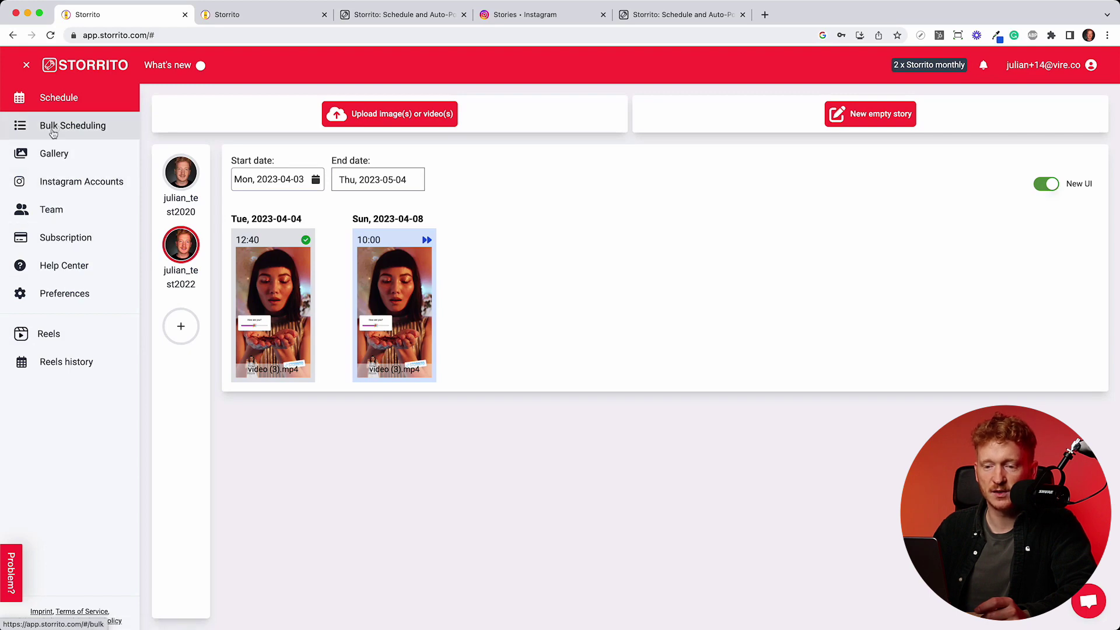
{"action": "left_click", "coordinate": [72, 335]}
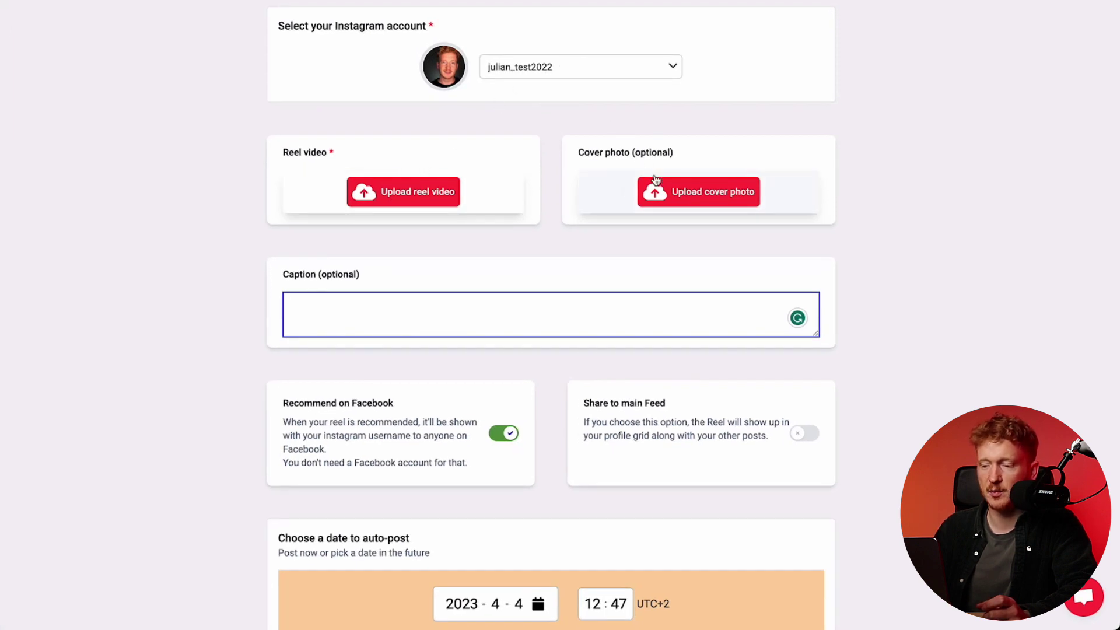
Step: Enlarge the Reel's caption box and turn on Share to main Feed
{"action": "scroll", "coordinate": [568, 278], "scroll_direction": "down", "scroll_amount": 2}
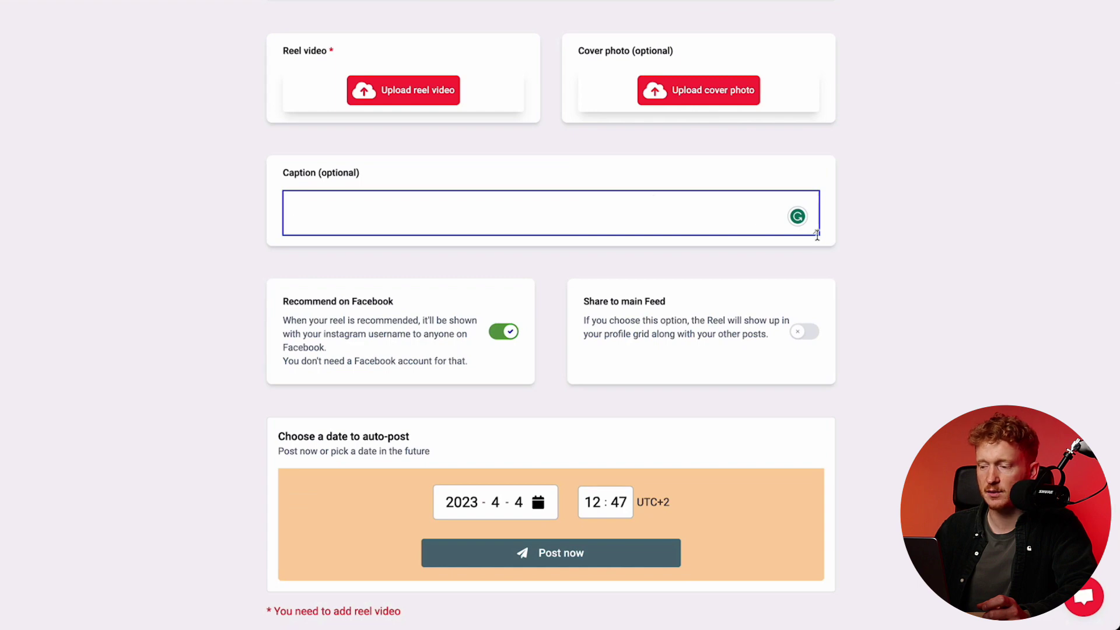
{"action": "left_click_drag", "start_coordinate": [817, 237], "coordinate": [817, 337]}
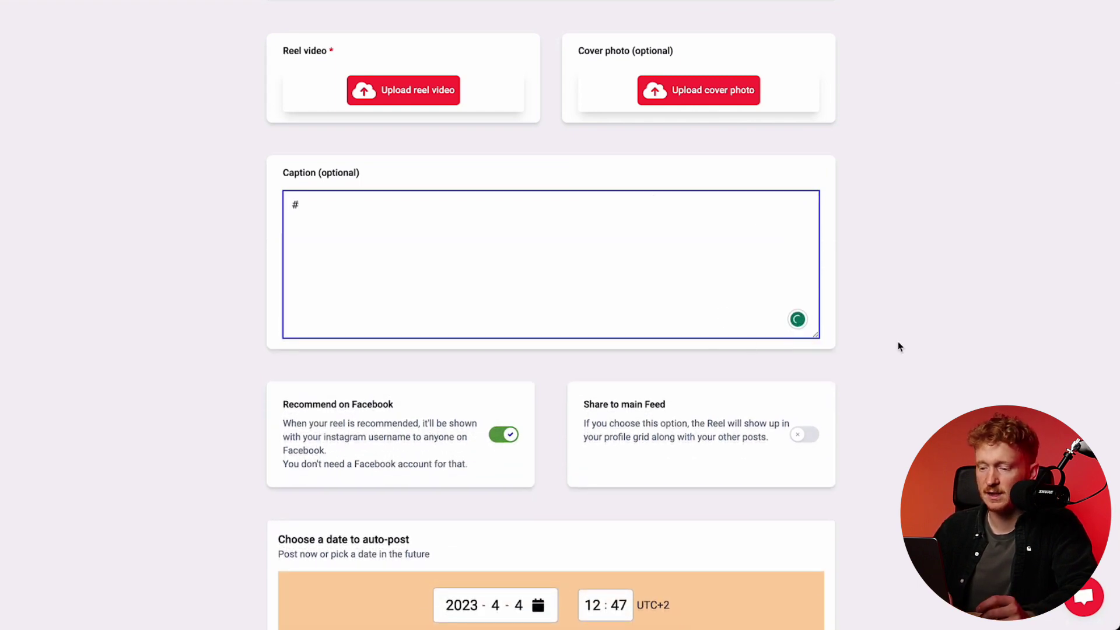
{"action": "scroll", "coordinate": [485, 319], "scroll_direction": "down", "scroll_amount": 2}
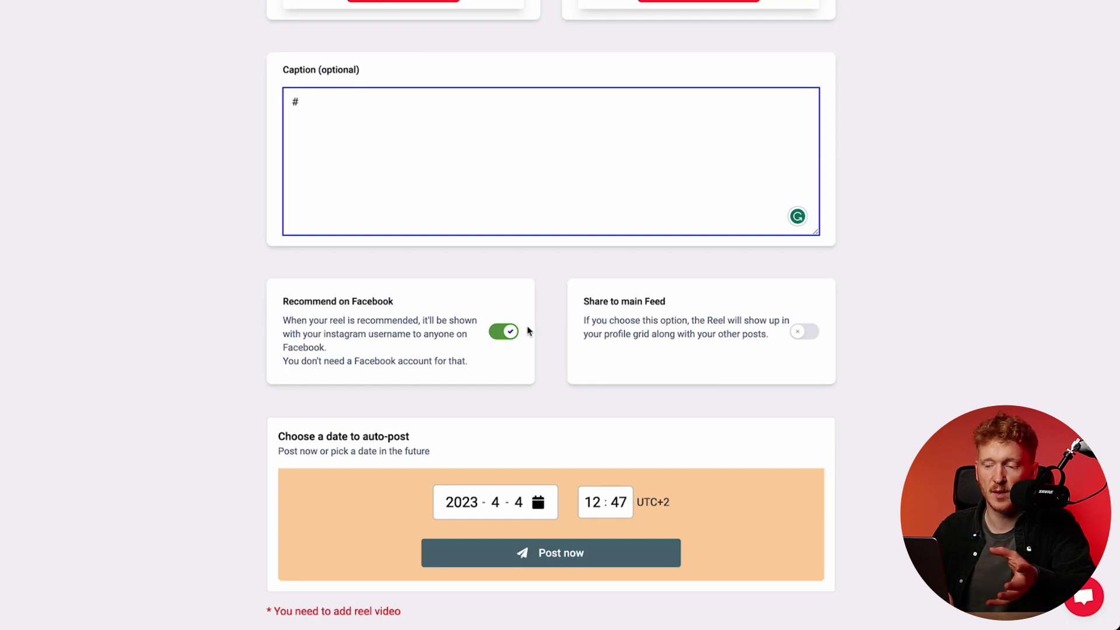
{"action": "left_click", "coordinate": [805, 333]}
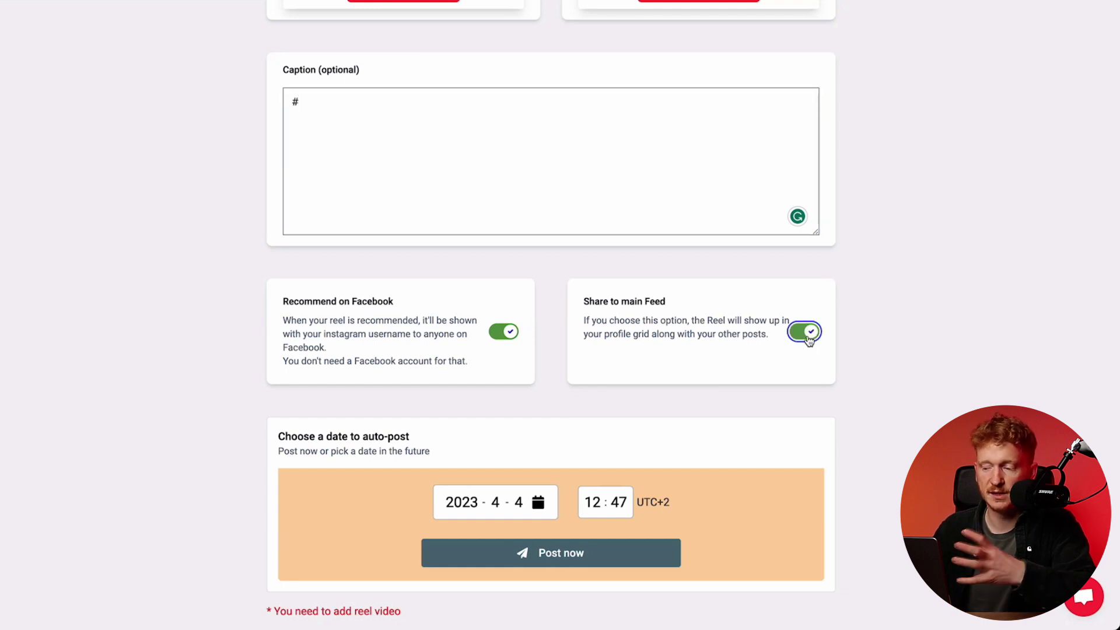
Step: Set the Reel's auto-post date to 15 April 2023 at 08:45 and open the support chat
{"action": "left_click", "coordinate": [538, 502]}
{"action": "left_click", "coordinate": [566, 559]}
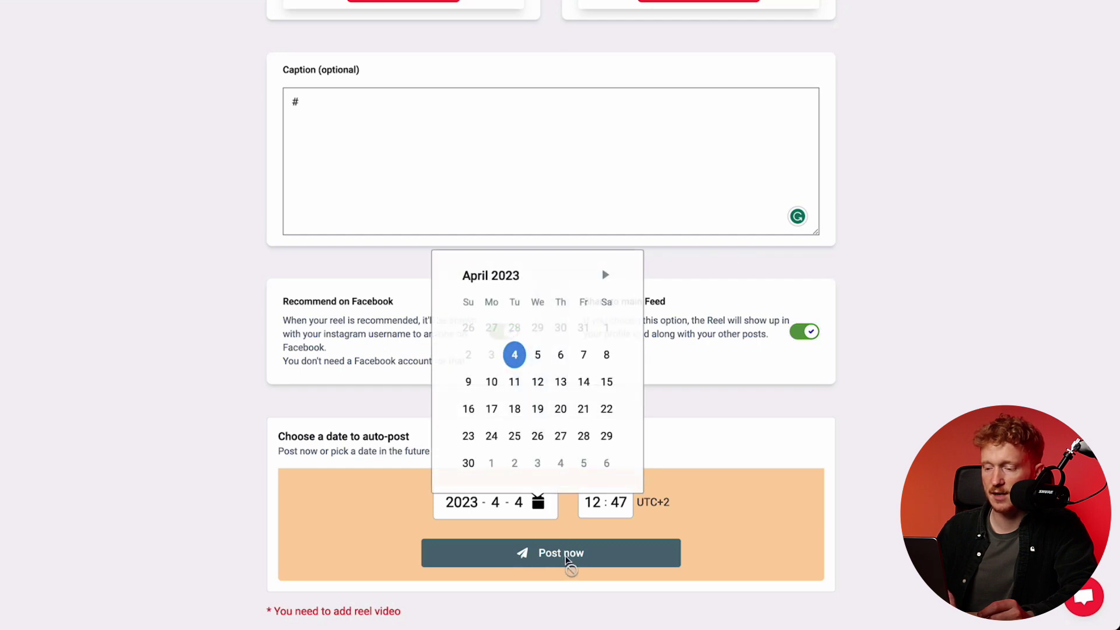
{"action": "left_click", "coordinate": [606, 383]}
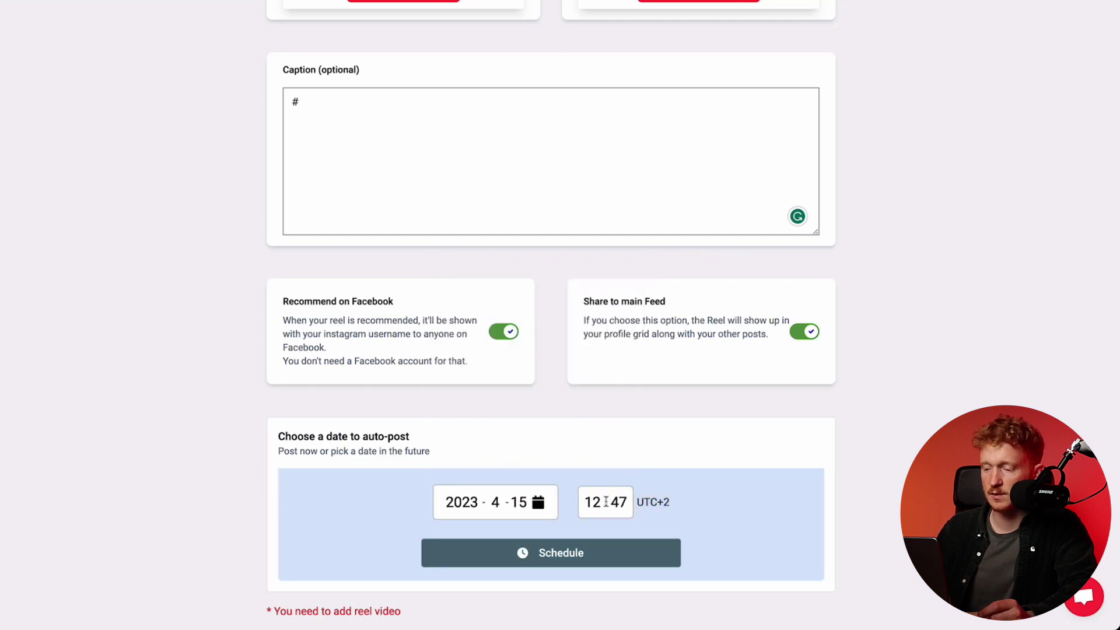
{"action": "left_click", "coordinate": [590, 500]}
{"action": "type", "text": "0845"}
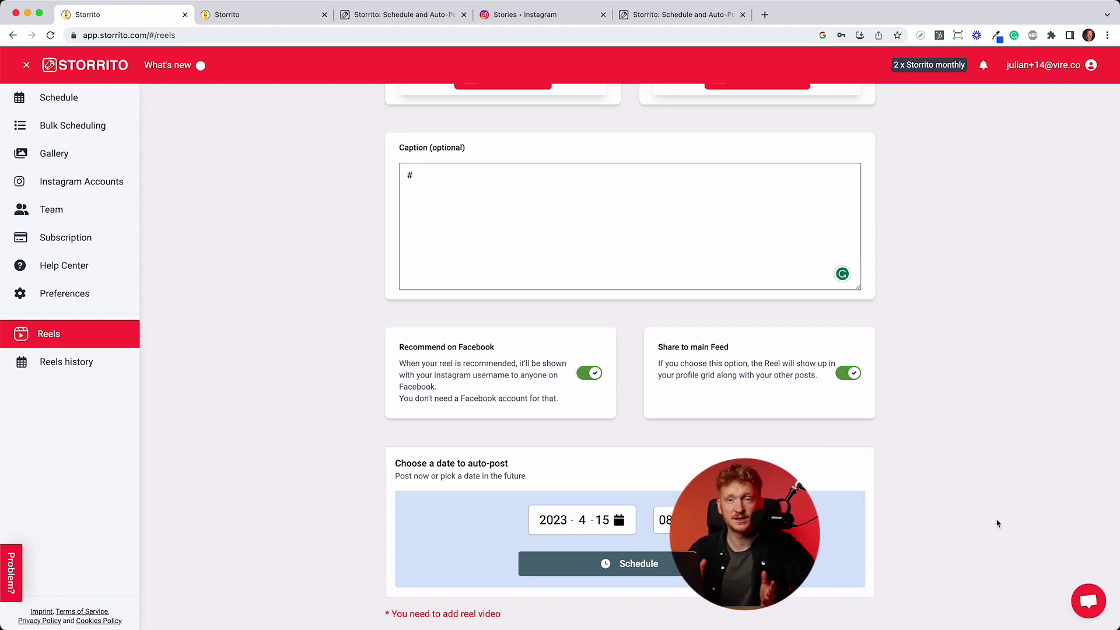
{"action": "left_click", "coordinate": [1088, 600]}
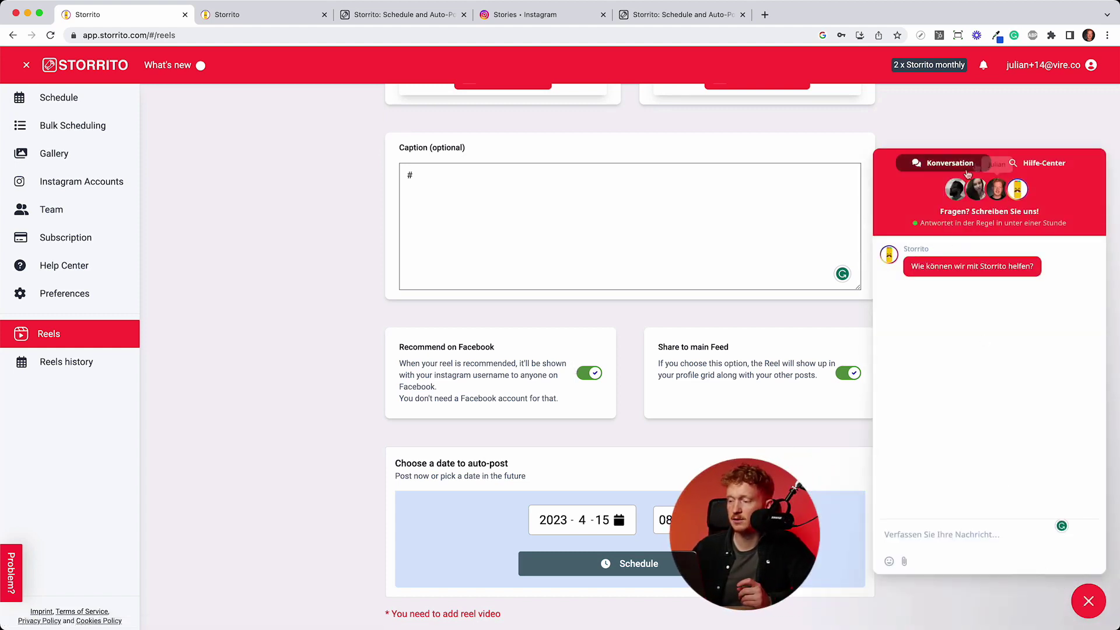